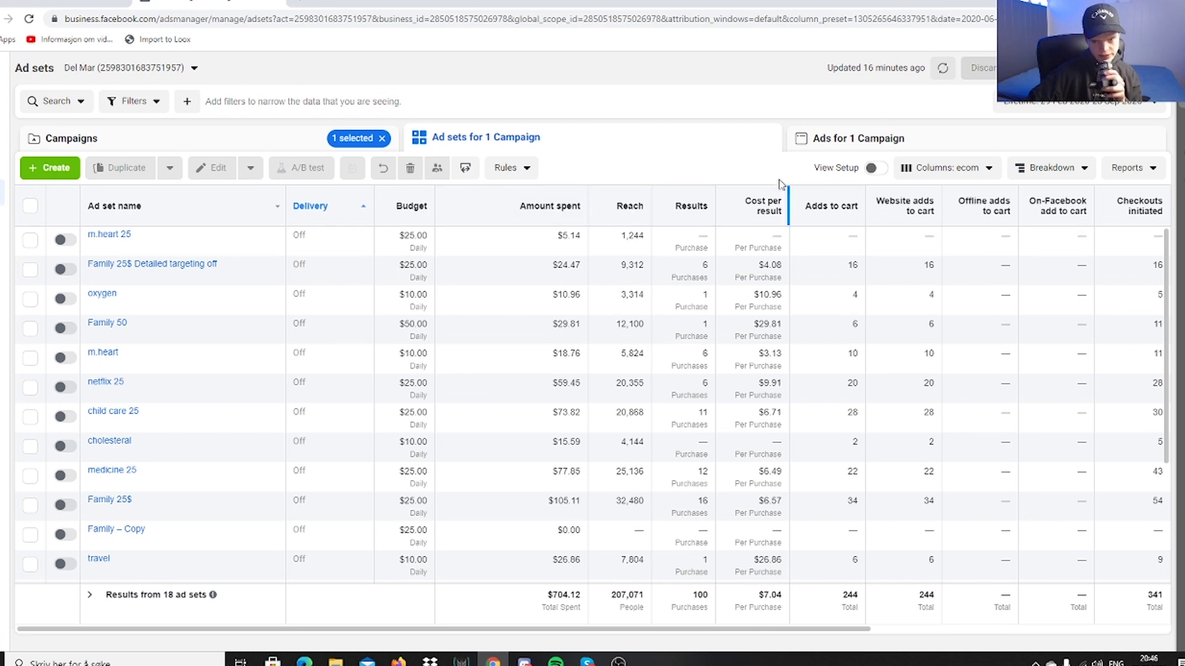
# - Sort the ad sets by results from highest to lowest and review their spend, cost per result and website purchase ROAS
pyautogui.click(672, 213)
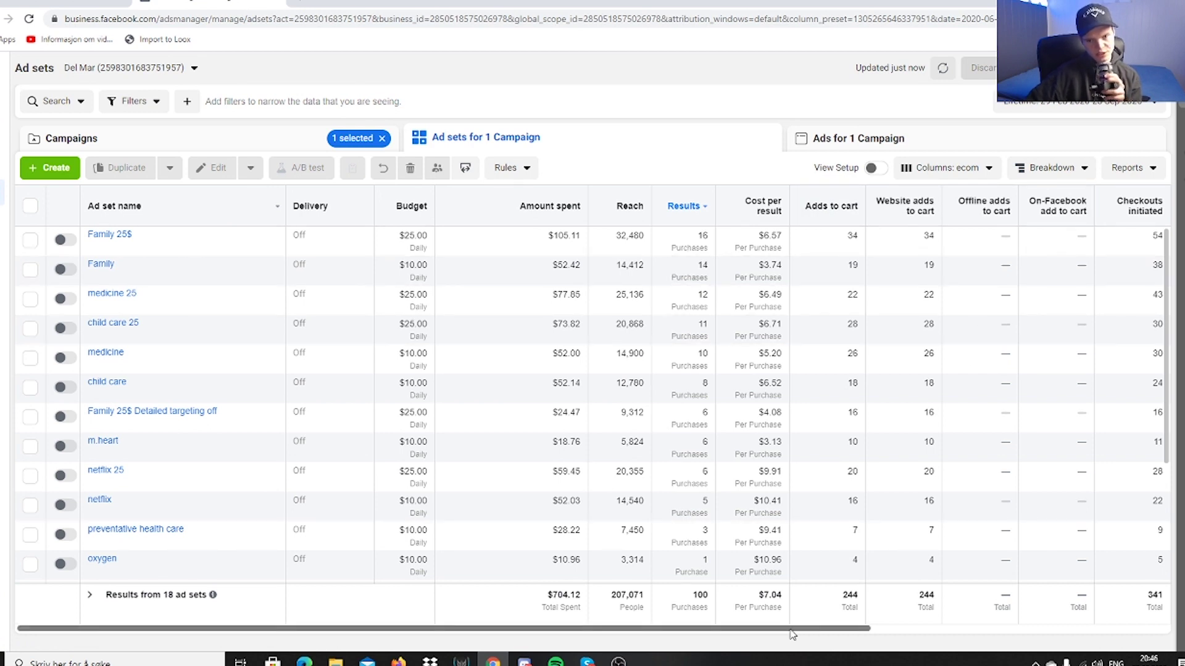
pyautogui.moveTo(792, 635); pyautogui.dragTo(1090, 635)
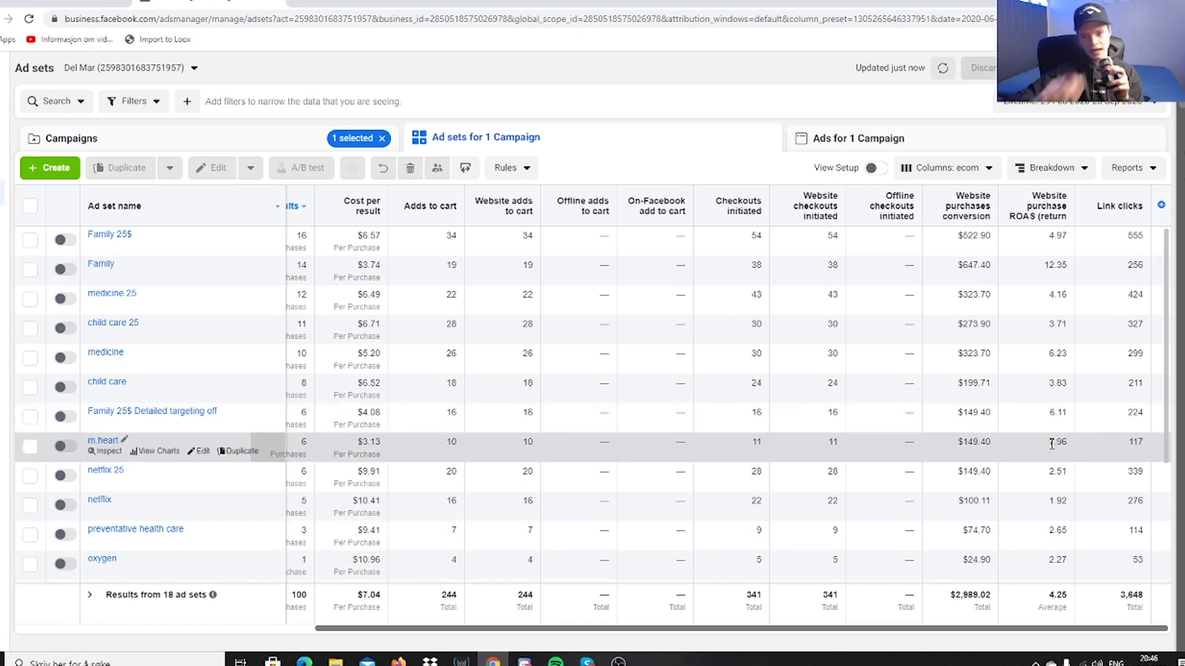
pyautogui.moveTo(608, 628); pyautogui.dragTo(365, 612)
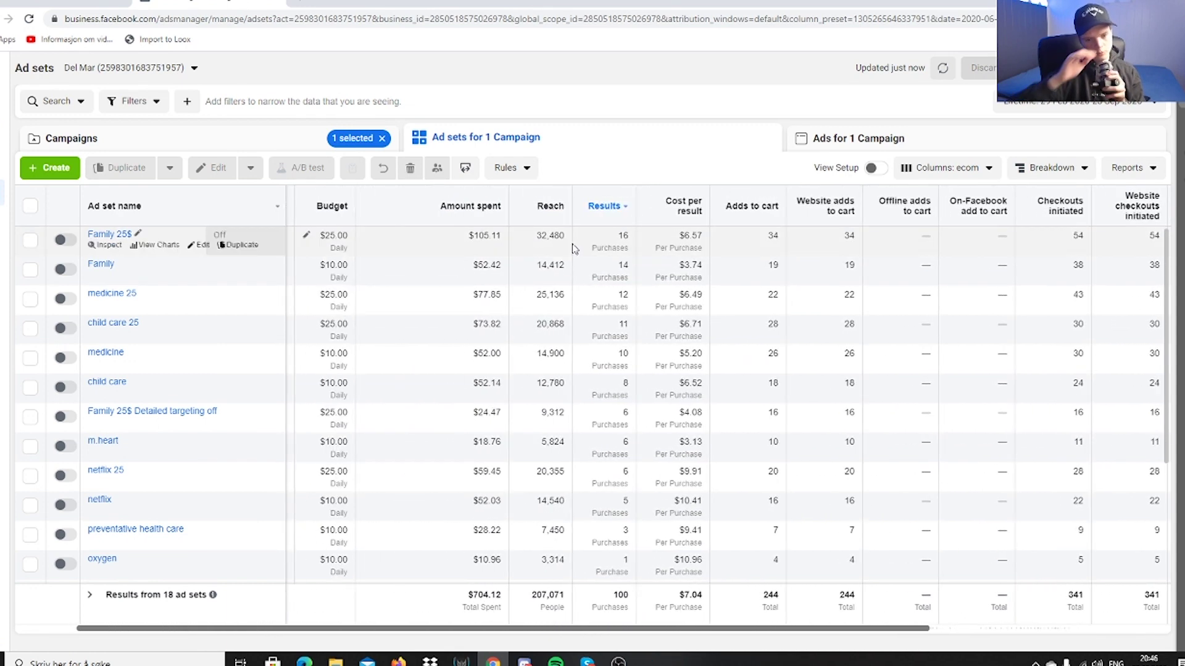
pyautogui.moveTo(648, 629)
pyautogui.mouseDown()
pyautogui.moveTo(679, 631)
pyautogui.moveTo(653, 630)
pyautogui.mouseUp()
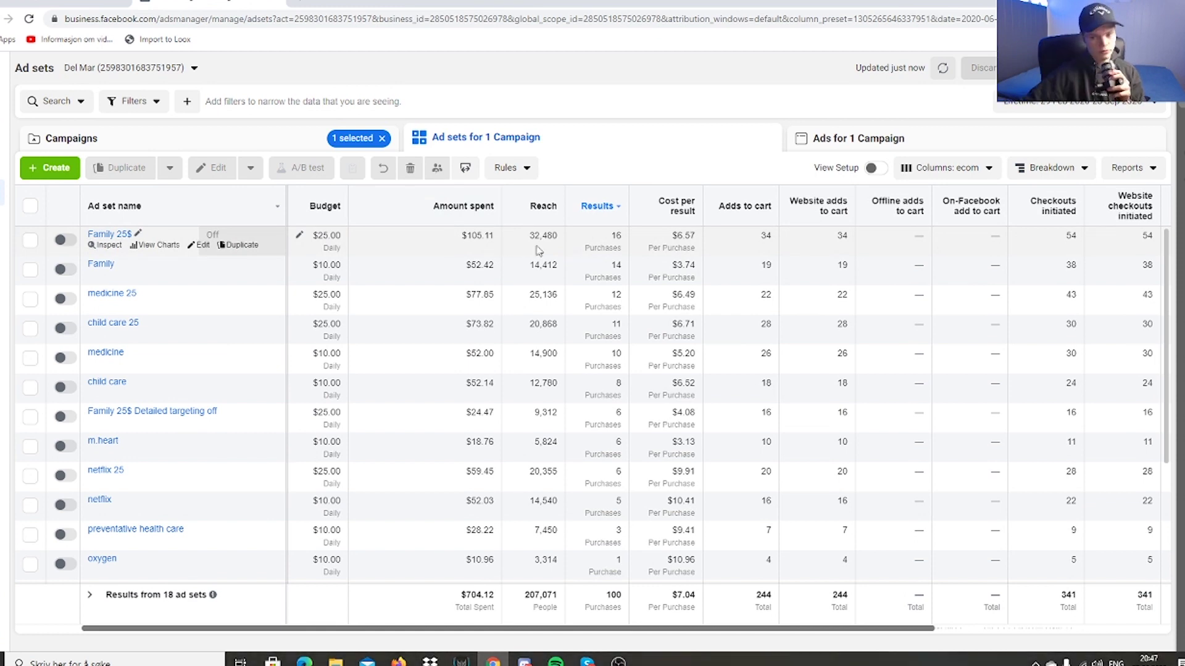
pyautogui.moveTo(809, 633); pyautogui.dragTo(1001, 637)
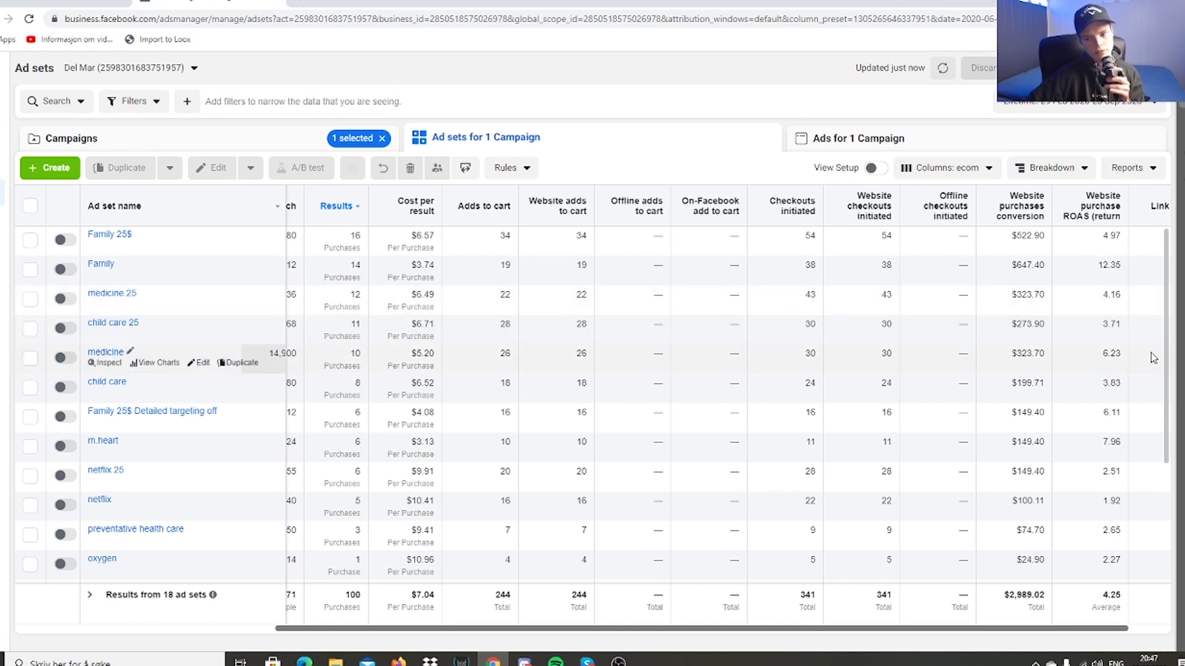
pyautogui.hscroll(-10, 302, 232)
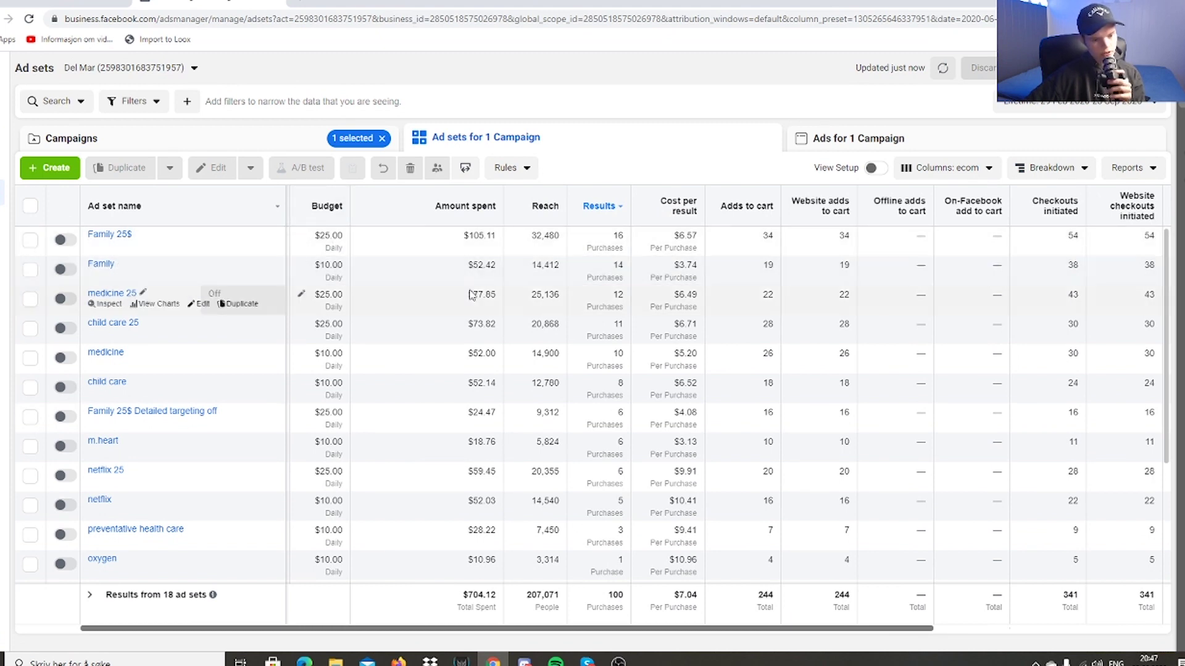
# - Select the travel ad set and check its spend, purchases and website purchase ROAS
pyautogui.scroll(-5, 363, 309)
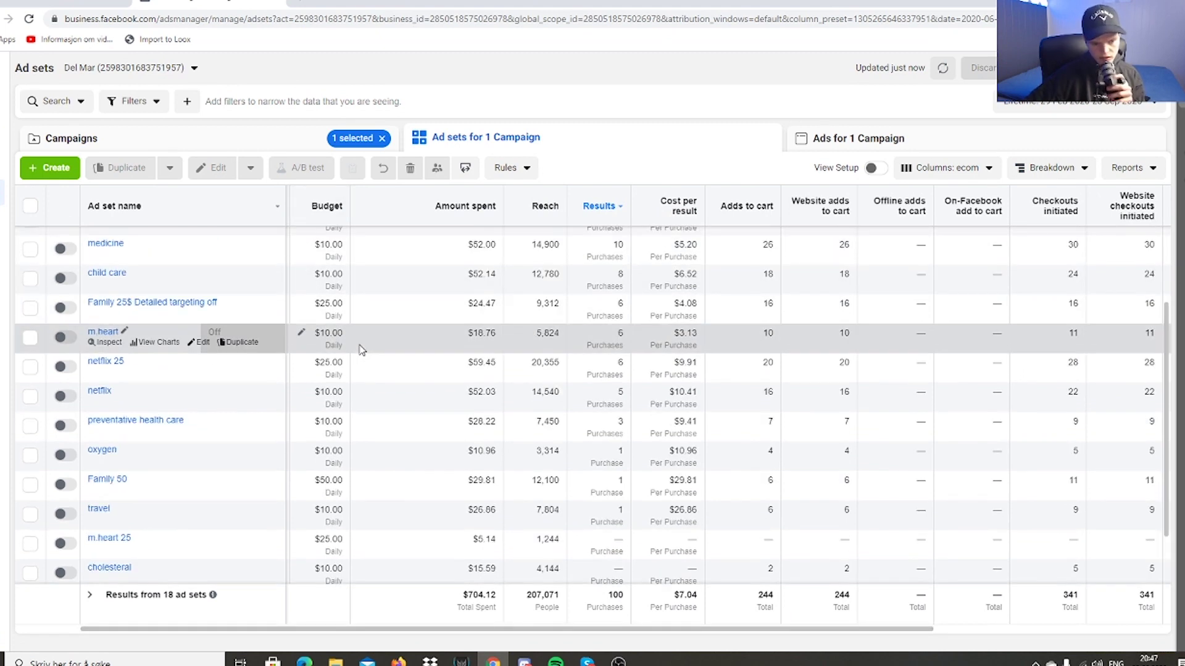
pyautogui.click(379, 456)
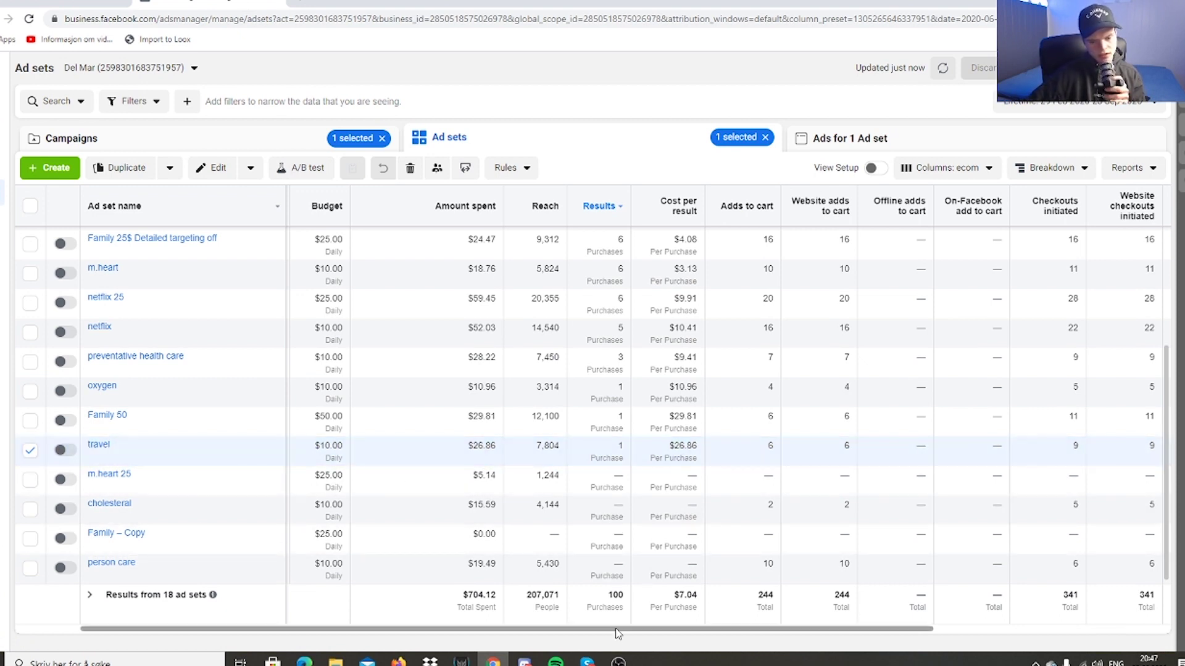
pyautogui.moveTo(619, 633); pyautogui.dragTo(835, 612)
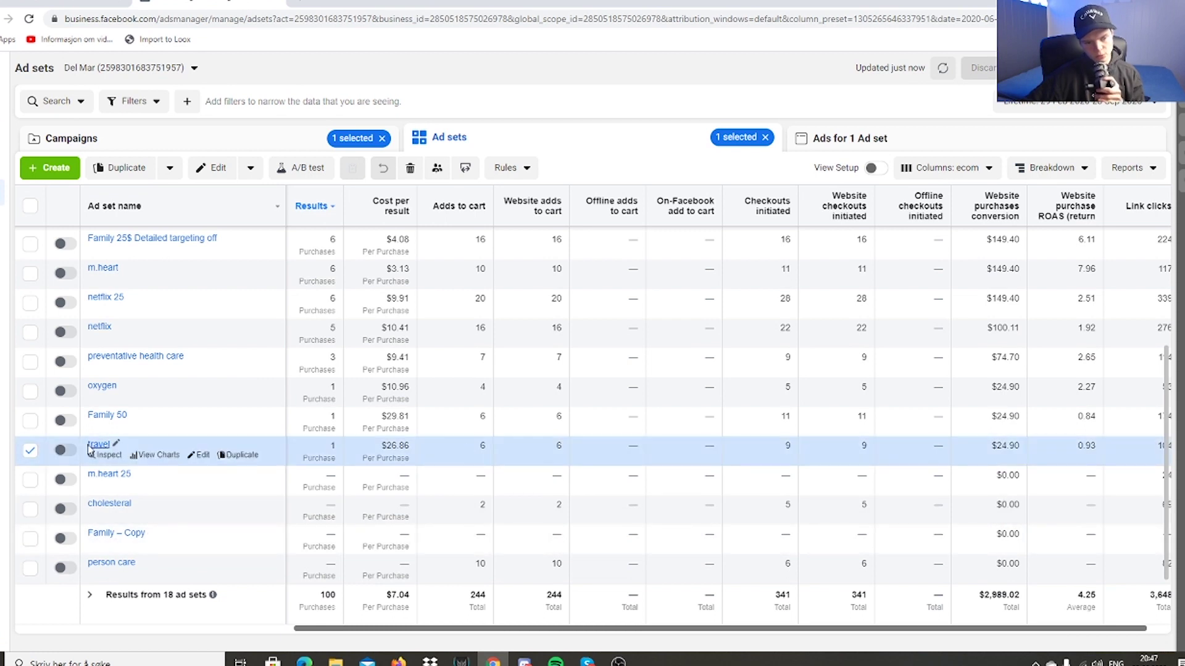
# - Select the Family 50 ad set and compare its amount spent with its website purchase conversion value and ROAS
pyautogui.click(448, 420)
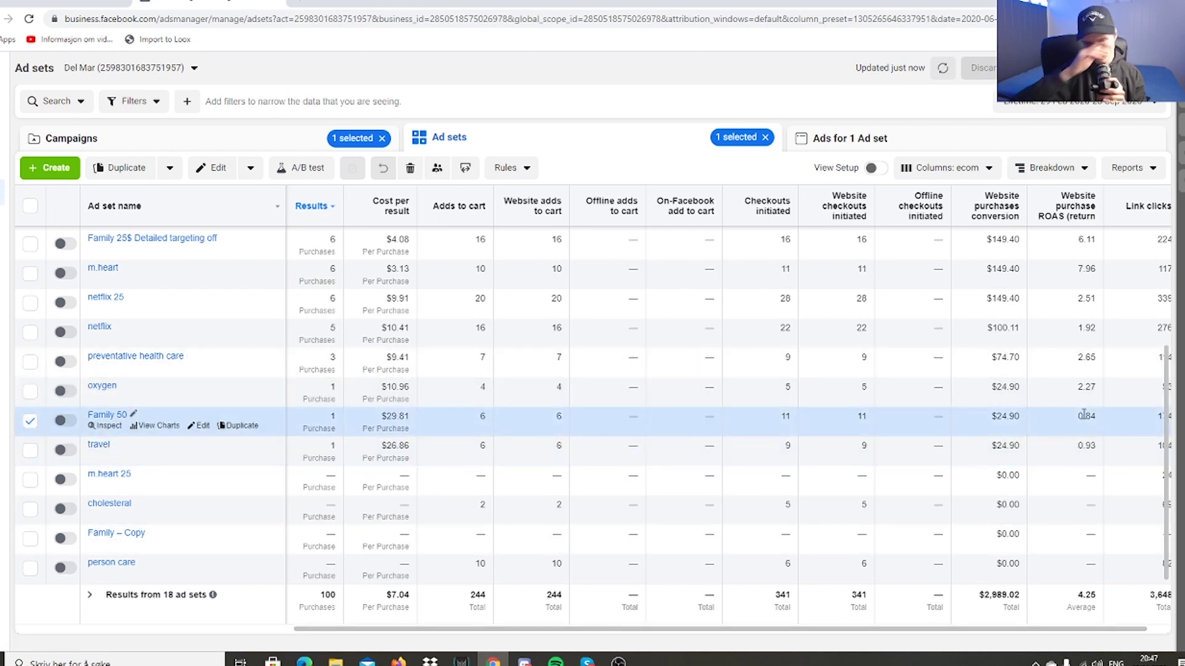
pyautogui.rightClick(927, 482)
pyautogui.click(538, 431)
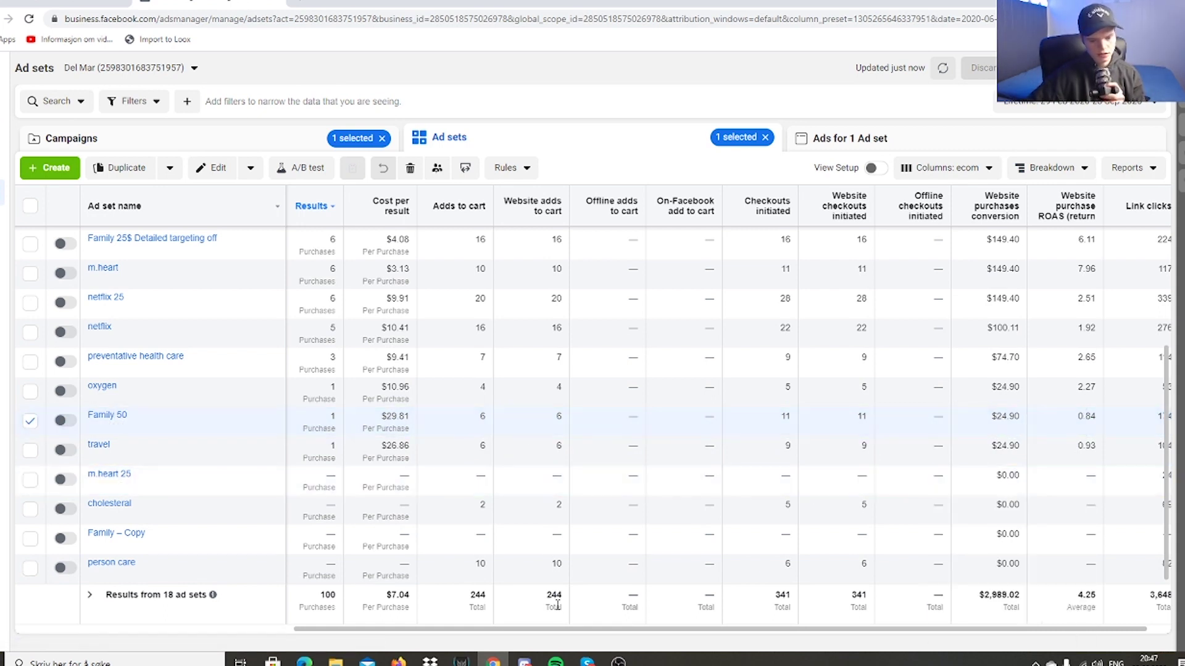
pyautogui.moveTo(560, 629); pyautogui.dragTo(334, 629)
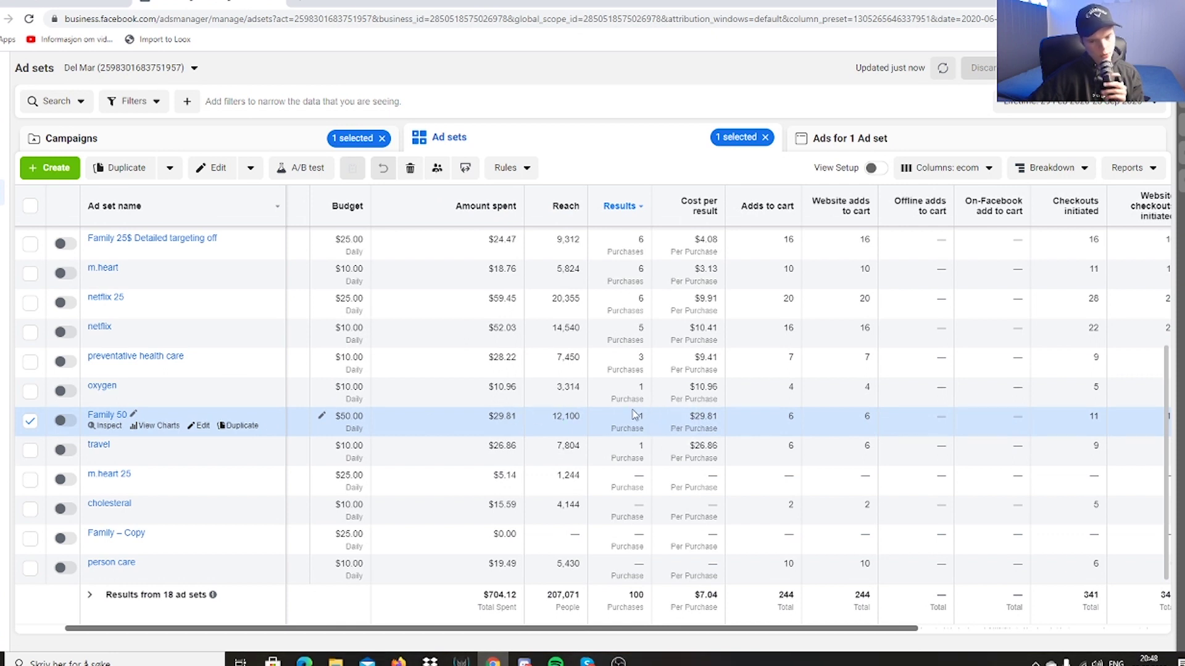
pyautogui.moveTo(479, 416); pyautogui.dragTo(538, 415)
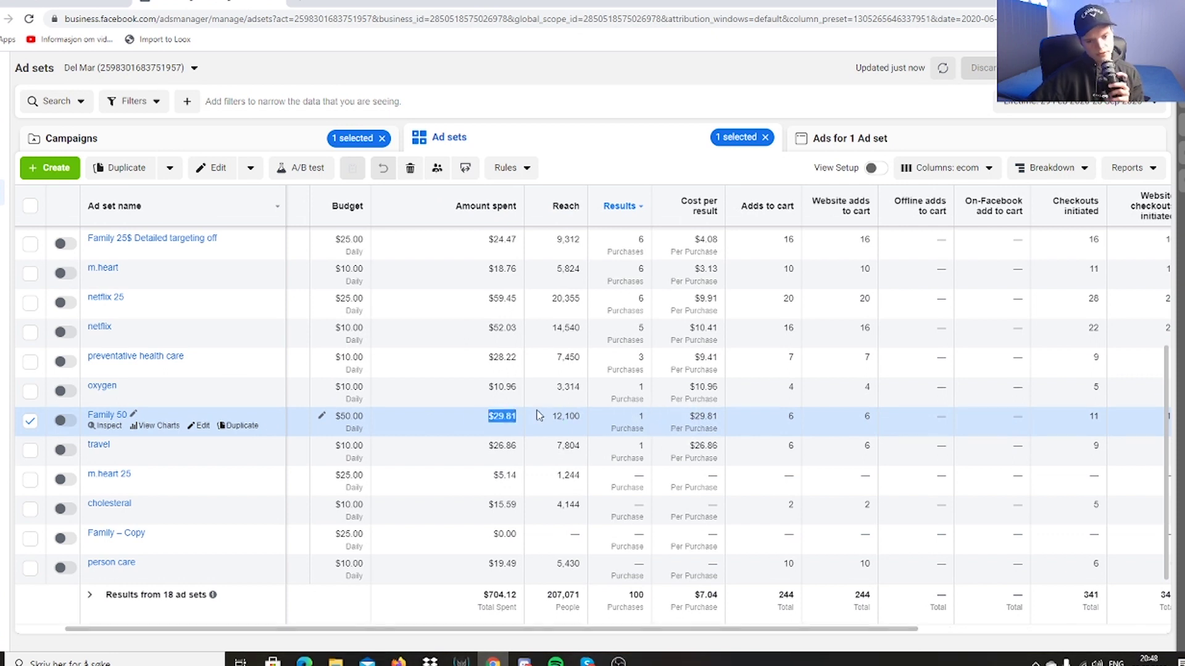
pyautogui.click(522, 420)
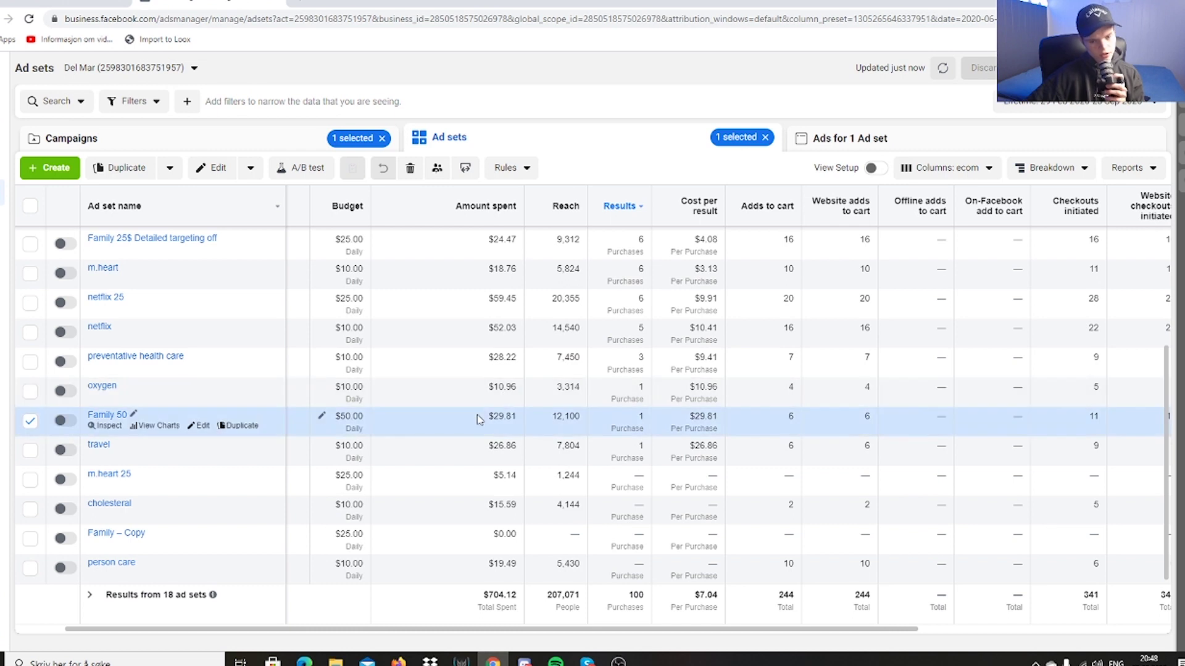
pyautogui.moveTo(491, 629); pyautogui.dragTo(710, 620)
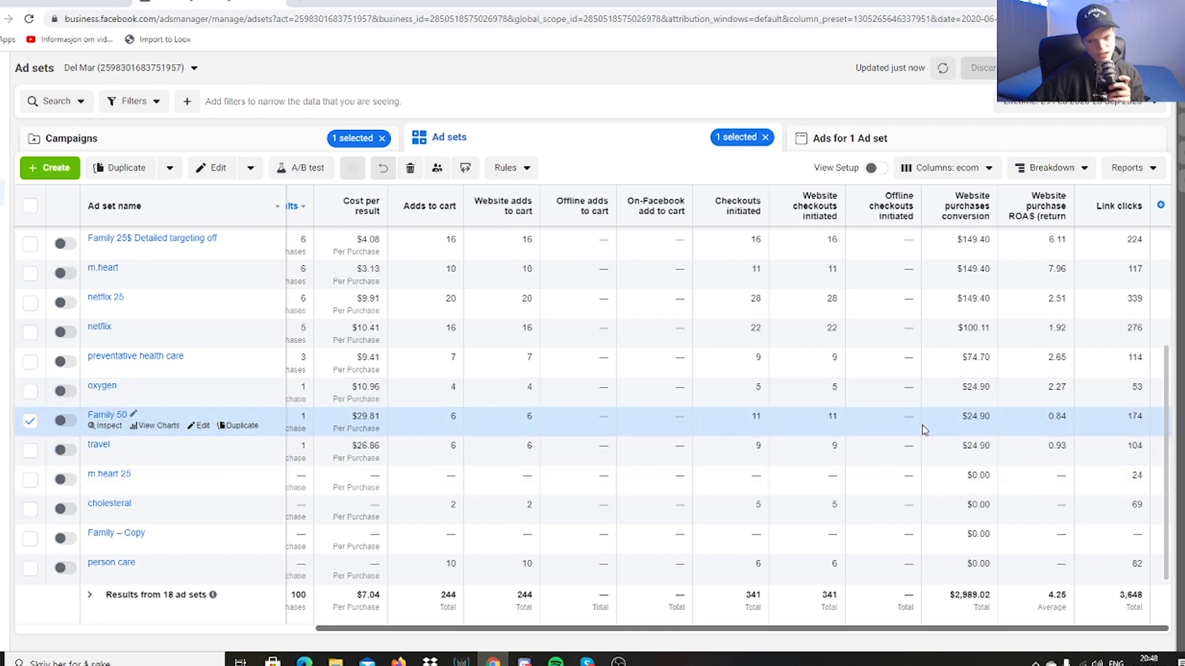
pyautogui.moveTo(671, 630); pyautogui.dragTo(379, 629)
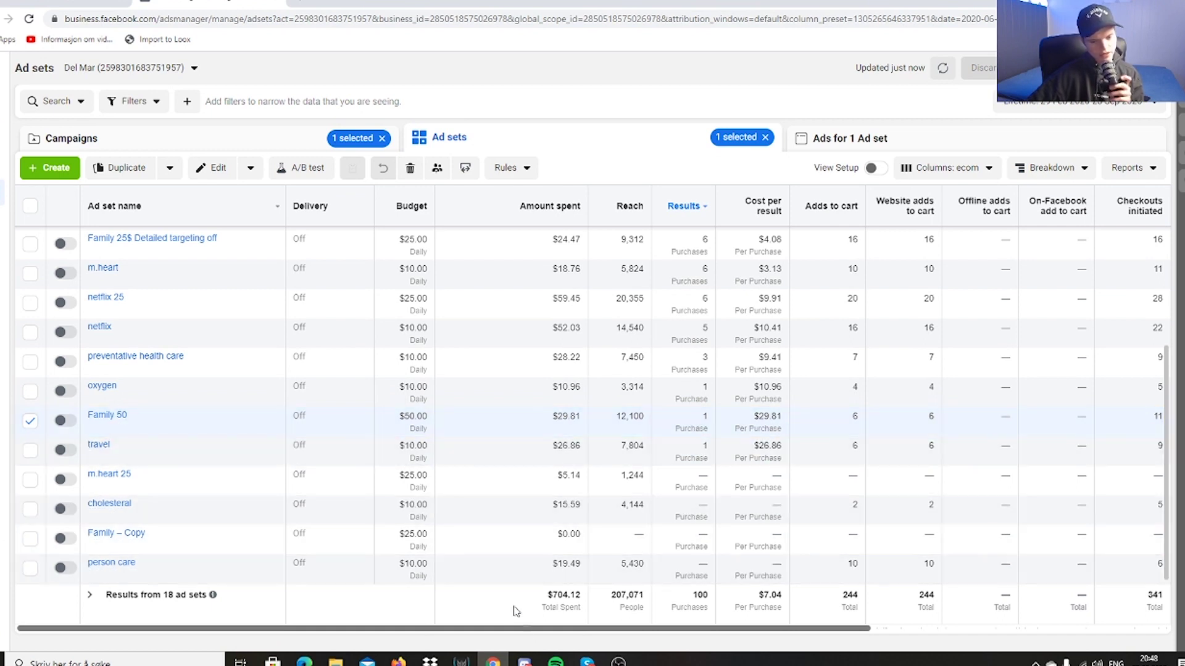
pyautogui.moveTo(529, 629); pyautogui.dragTo(1030, 608)
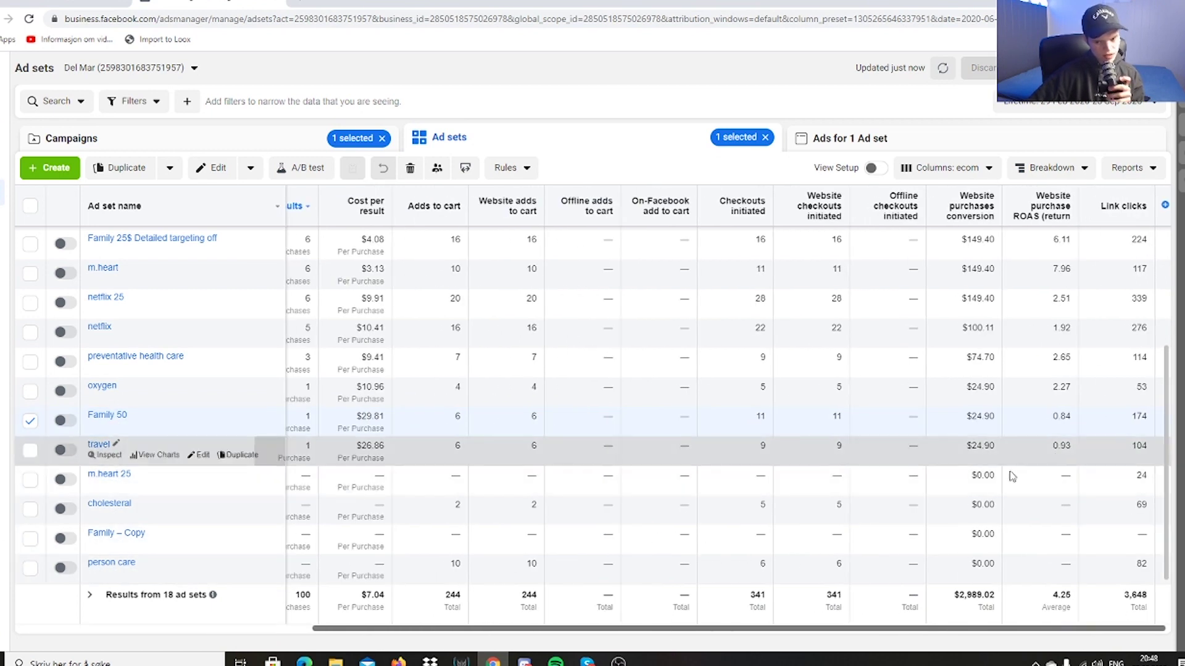
# - Check the website purchase ROAS of the oxygen and netflix ad sets, selecting each in turn
pyautogui.click(836, 389)
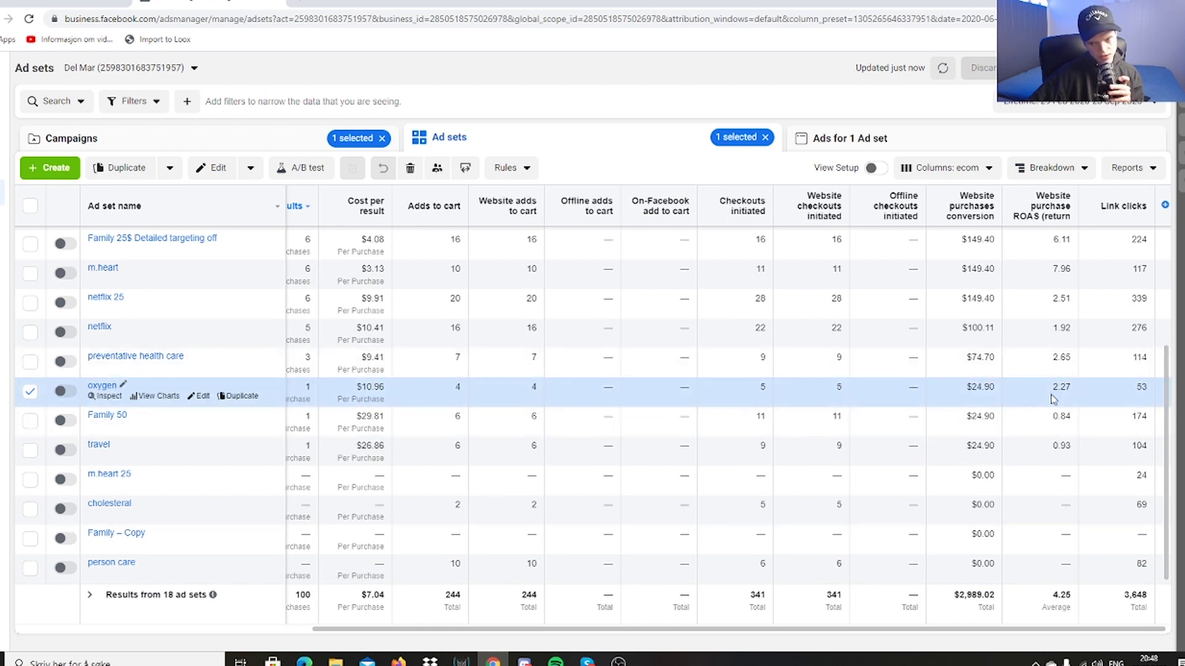
pyautogui.click(1007, 342)
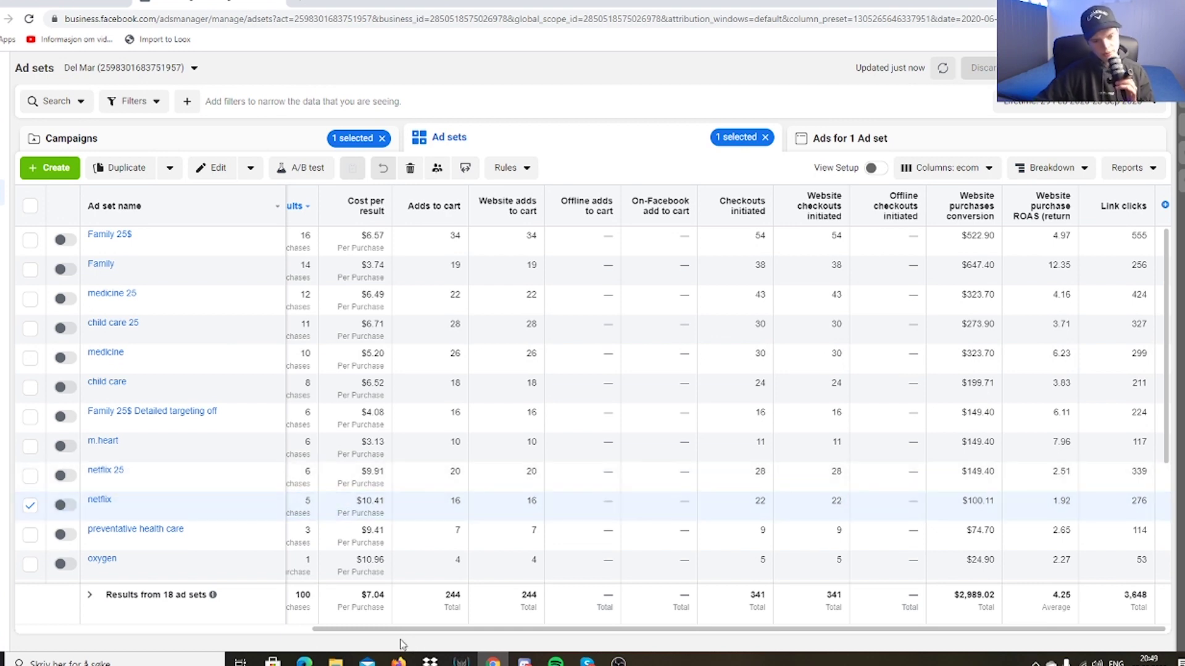
# - Select the preventative health care ad set and examine its spend, results, ROAS and daily budget
pyautogui.moveTo(404, 630); pyautogui.dragTo(213, 629)
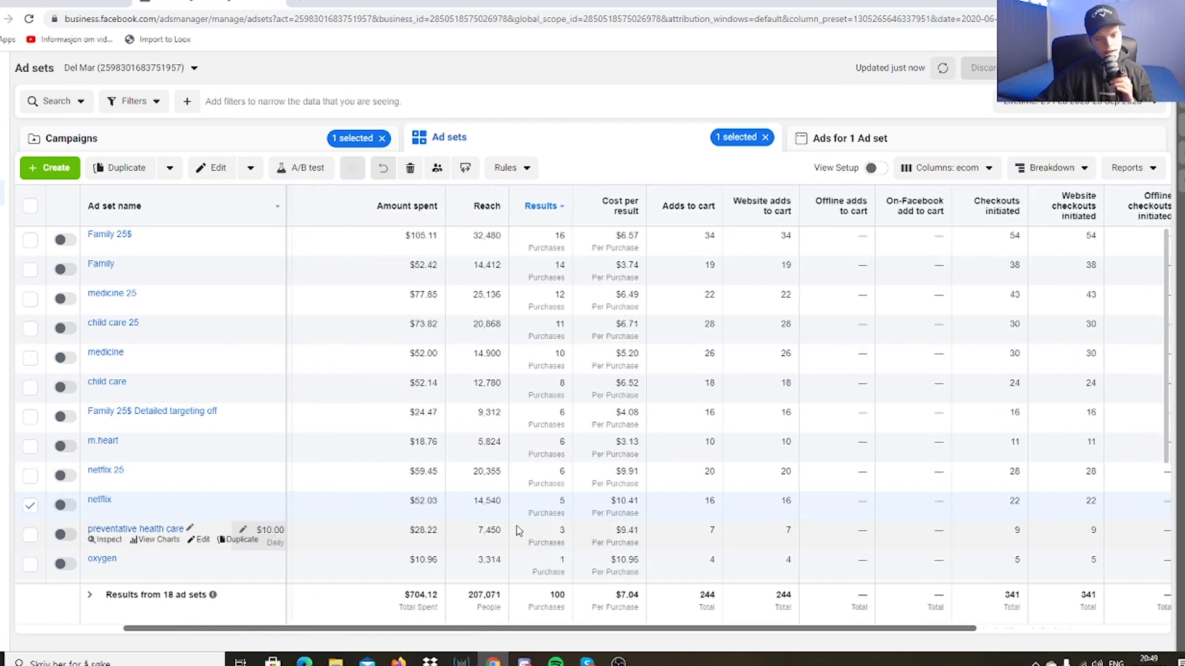
pyautogui.scroll(-5, 517, 531)
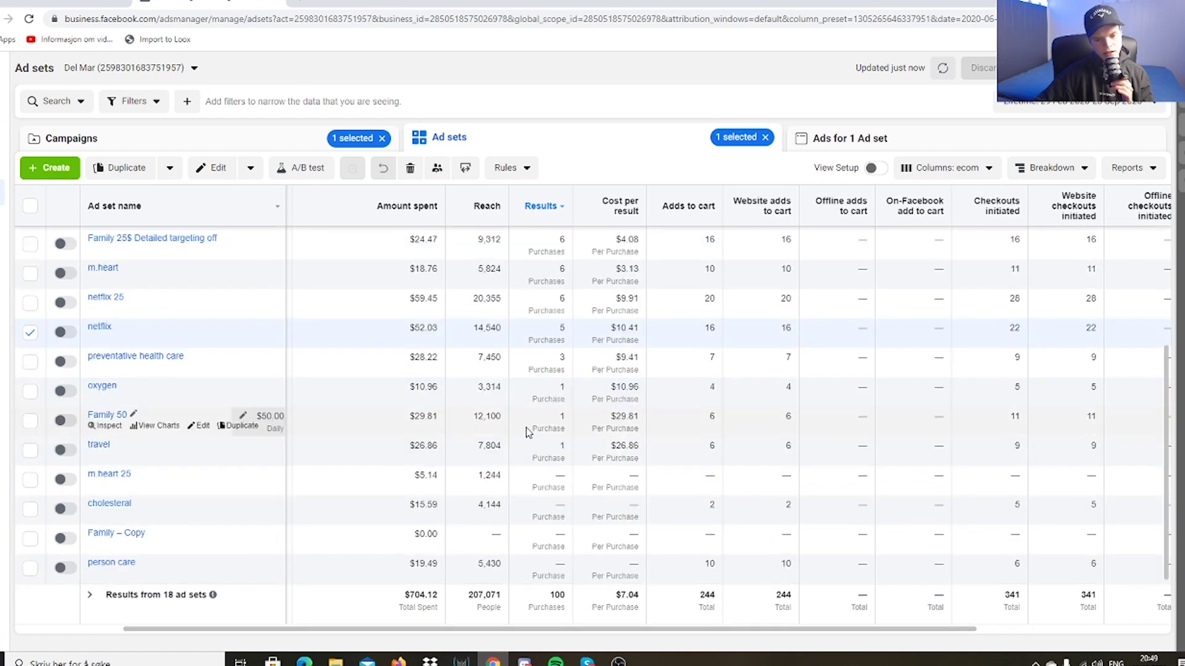
pyautogui.scroll(4, 528, 432)
pyautogui.click(526, 490)
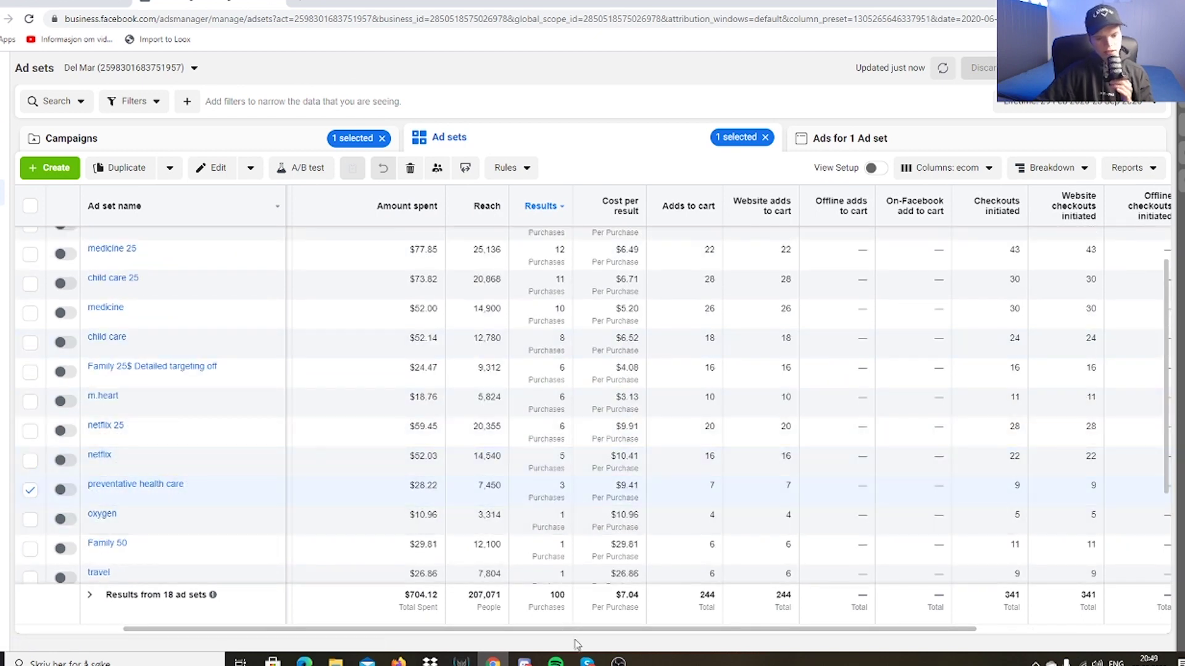
pyautogui.moveTo(577, 630); pyautogui.dragTo(871, 617)
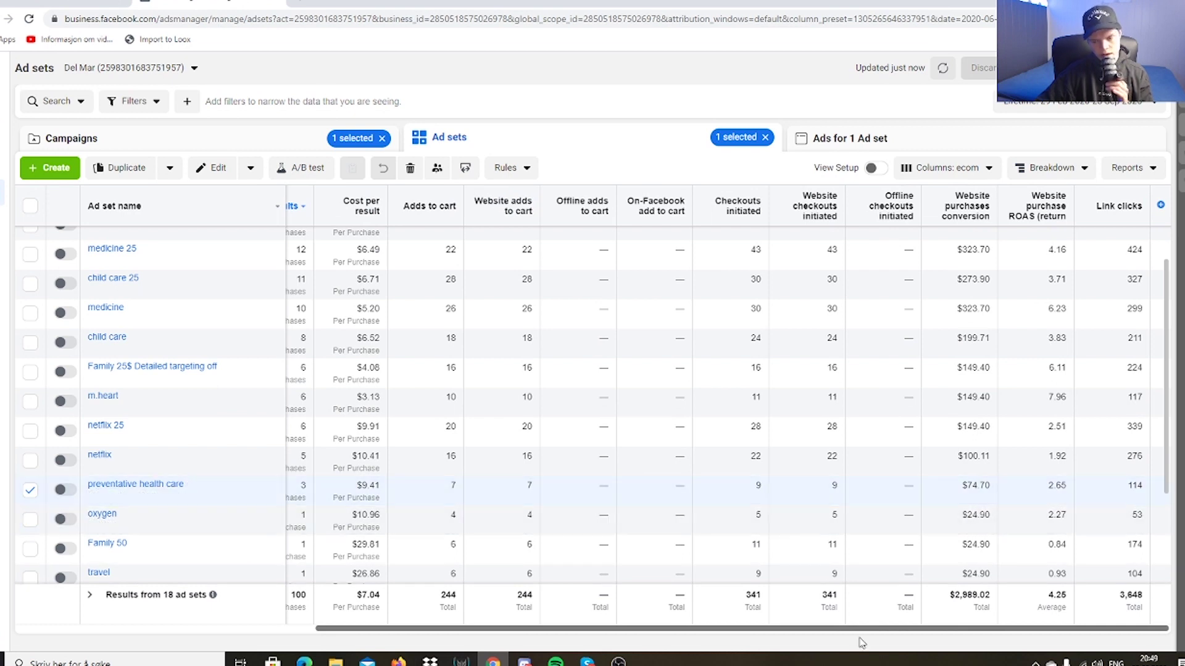
pyautogui.moveTo(863, 630); pyautogui.dragTo(438, 622)
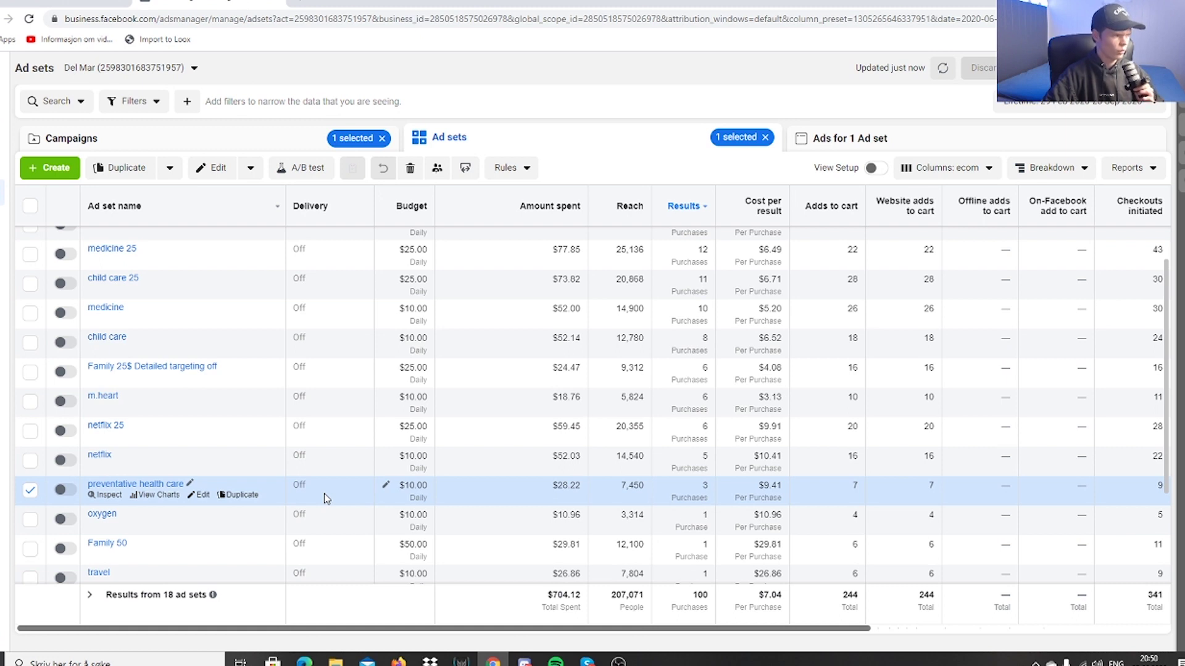
# - Try duplicating the preventative health care ad set once within its original campaign with a $25 daily budget, and discard the draft
pyautogui.click(240, 495)
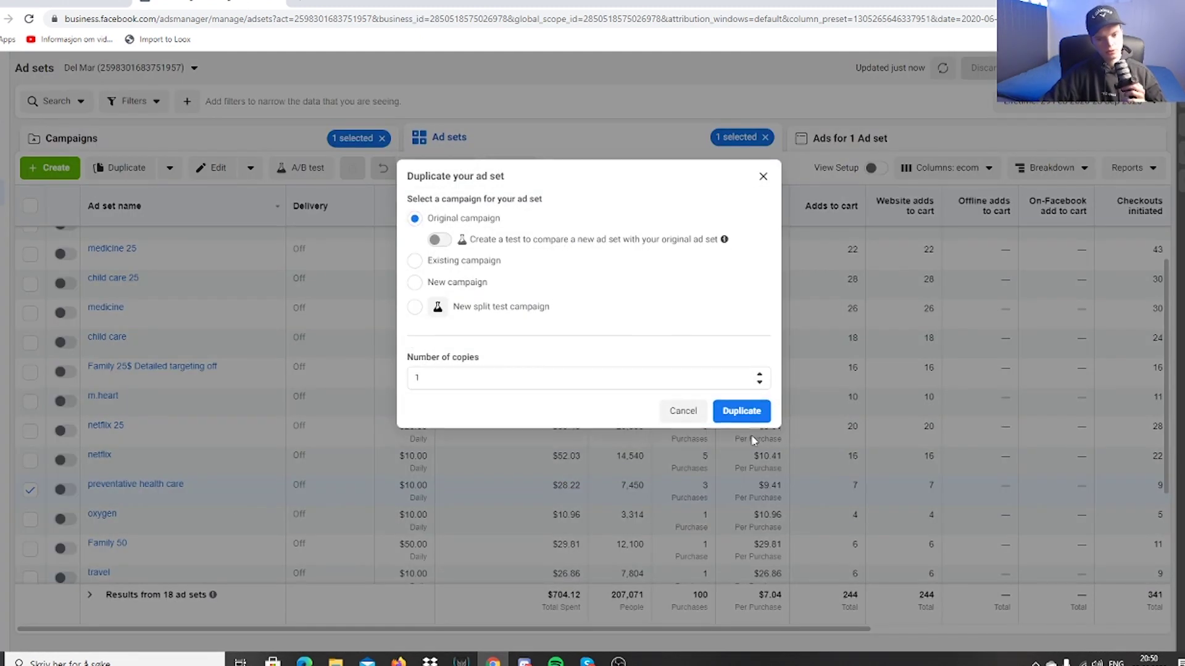
pyautogui.click(748, 412)
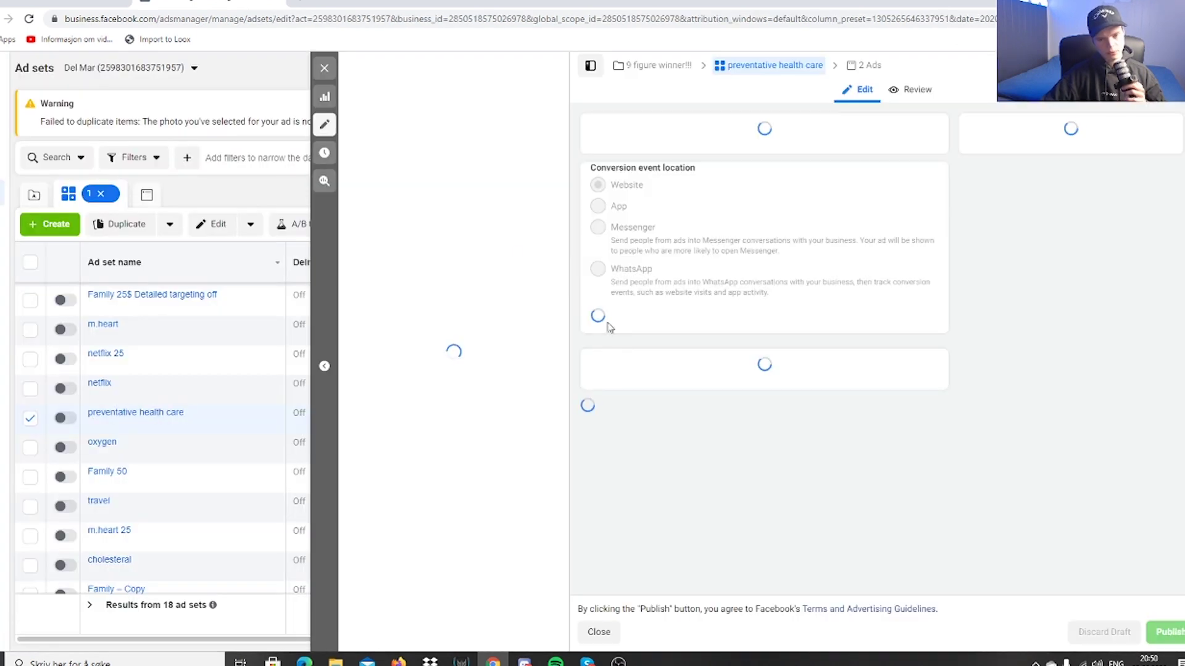
pyautogui.scroll(-7, 724, 270)
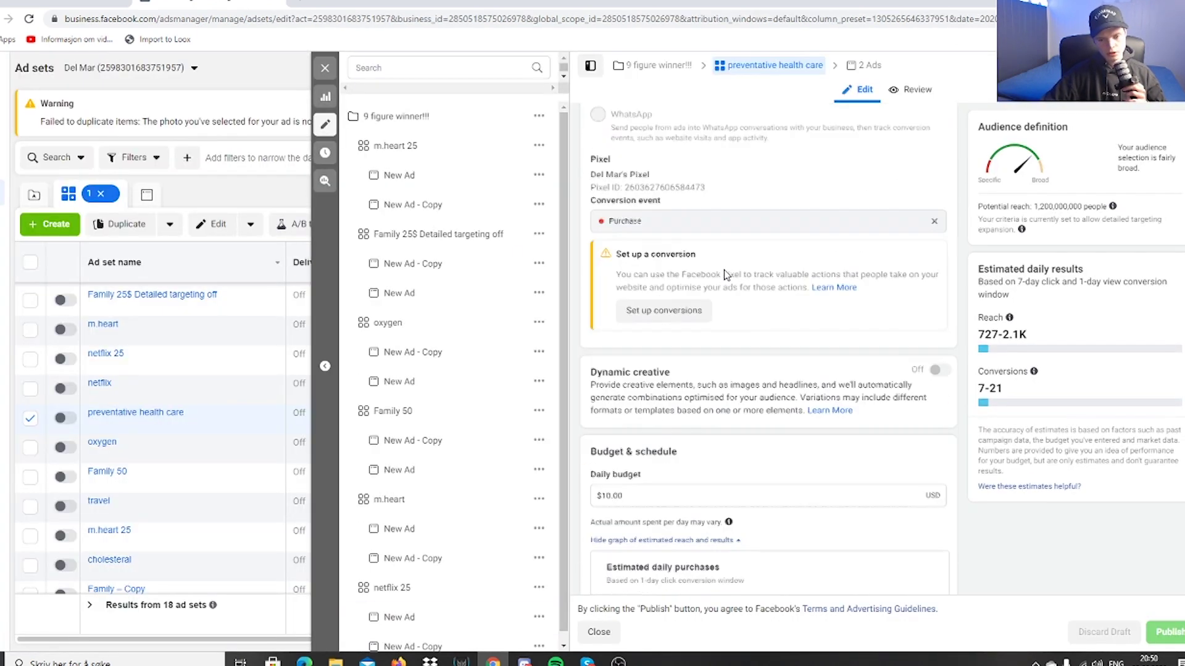
pyautogui.click(696, 260)
pyautogui.press('End')
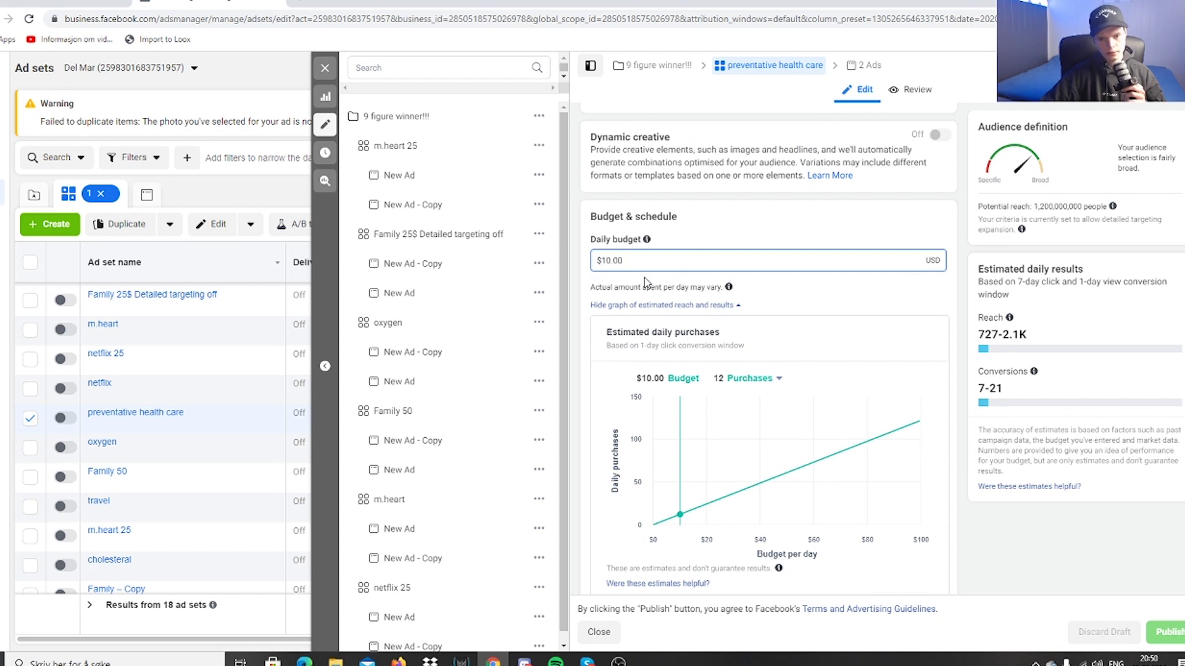
pyautogui.hotkey('ctrl', 'a')
pyautogui.write('25')
pyautogui.click(692, 203)
pyautogui.click(1104, 632)
pyautogui.click(680, 281)
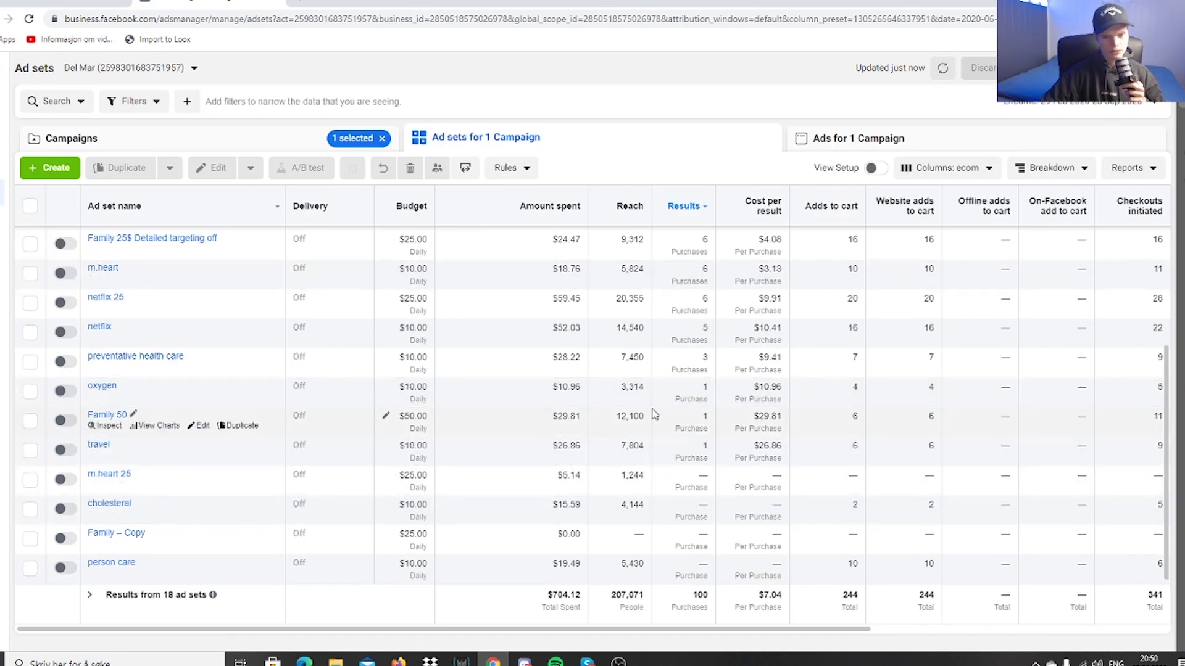
# - Select both the netflix and netflix 25 ad sets and compare their budgets, spend, results and website purchase ROAS
pyautogui.scroll(1, 655, 413)
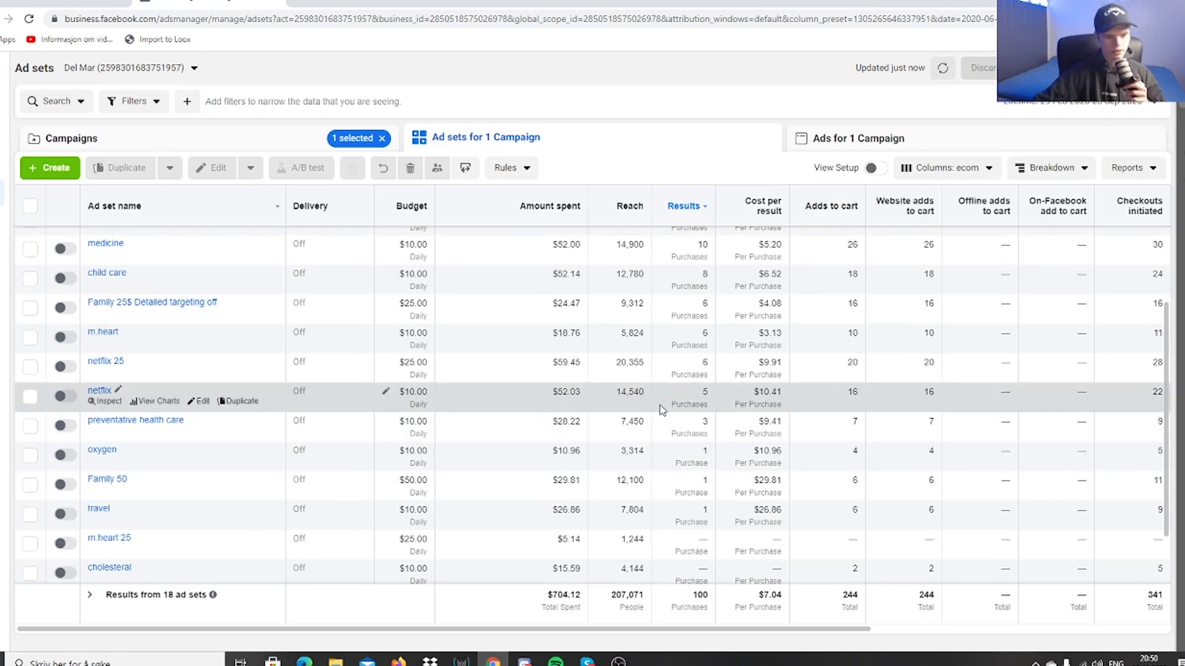
pyautogui.click(435, 399)
pyautogui.click(419, 393)
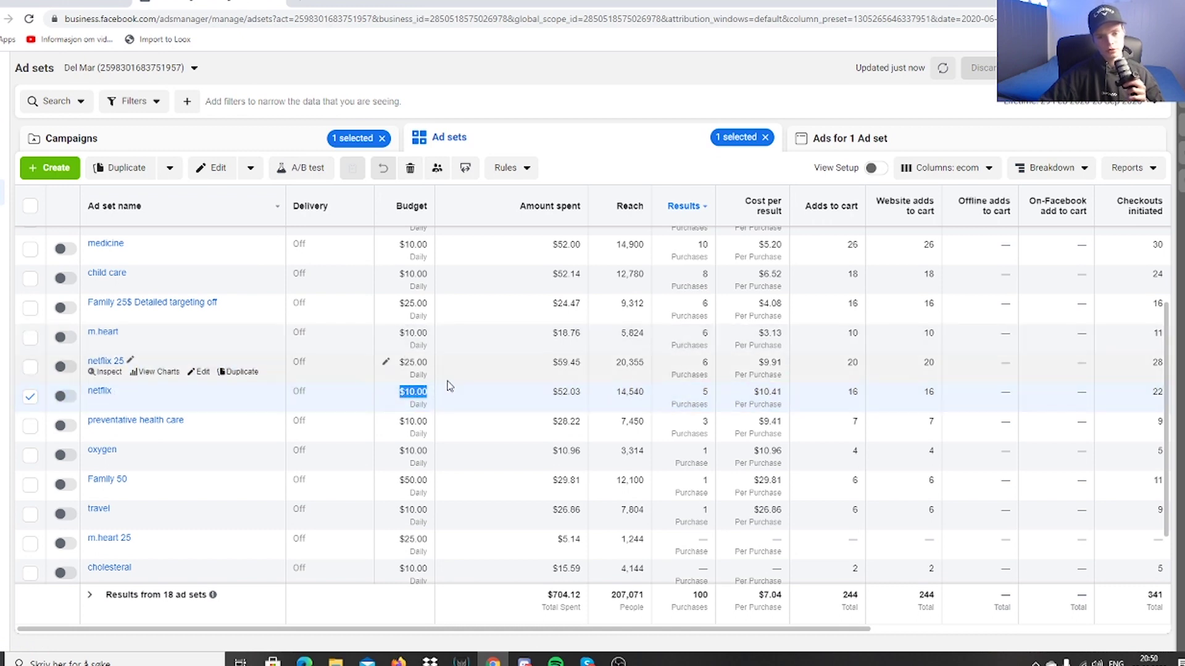
pyautogui.click(270, 392)
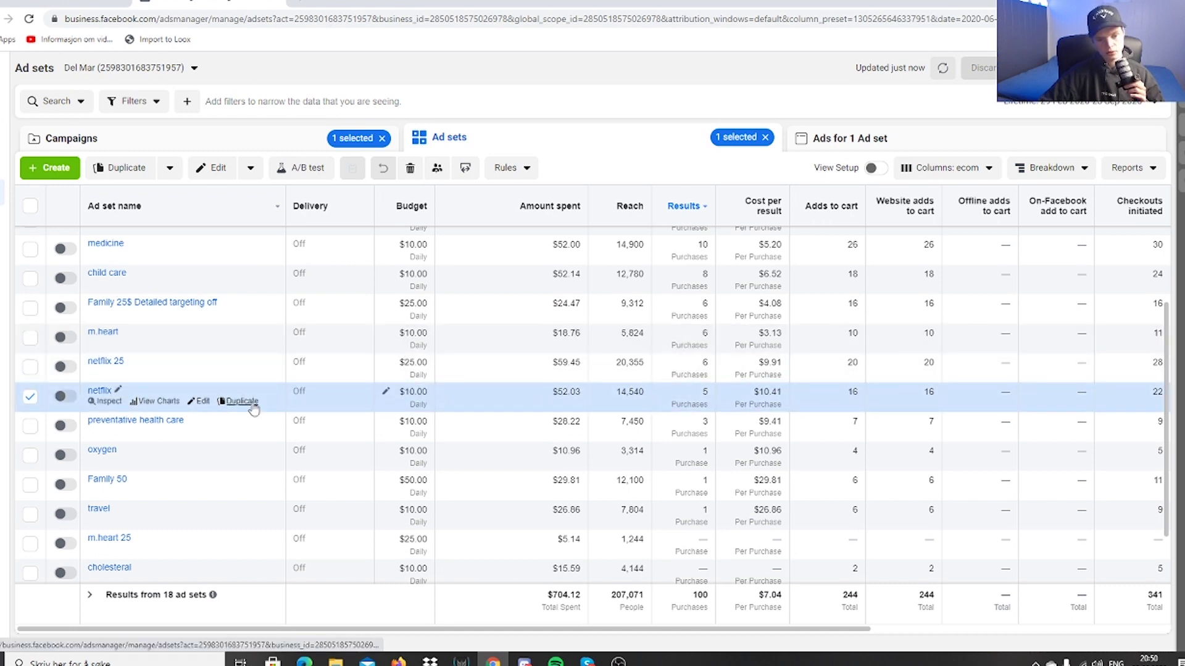
pyautogui.click(464, 373)
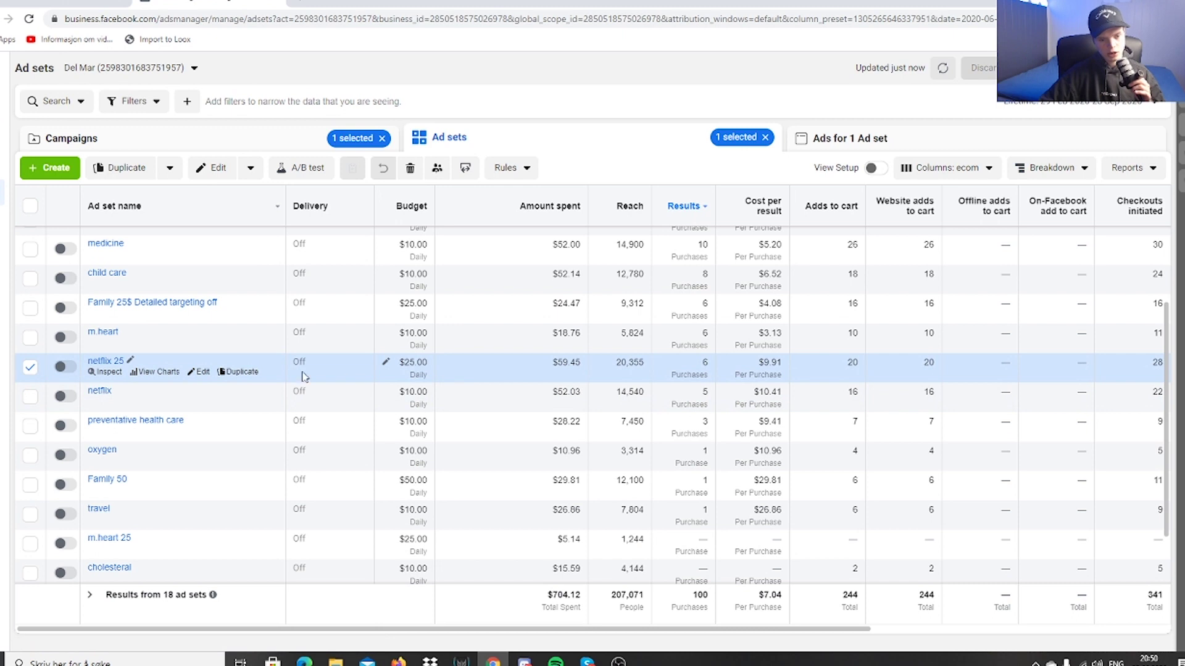
pyautogui.click(30, 397)
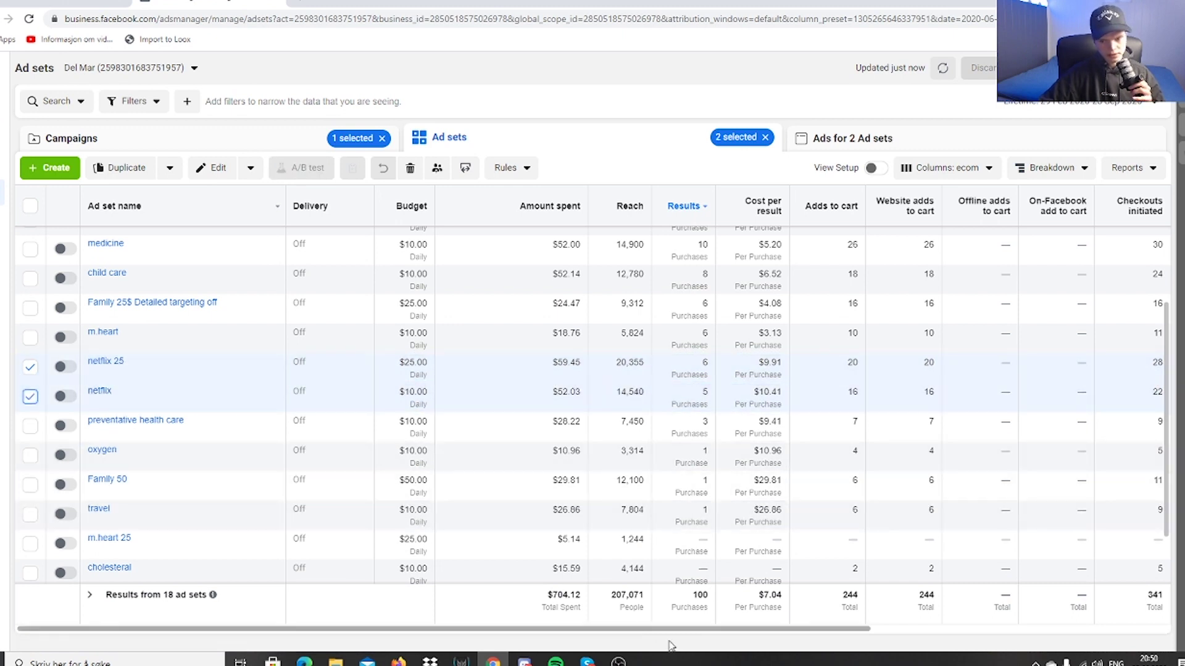
pyautogui.moveTo(677, 629); pyautogui.dragTo(990, 596)
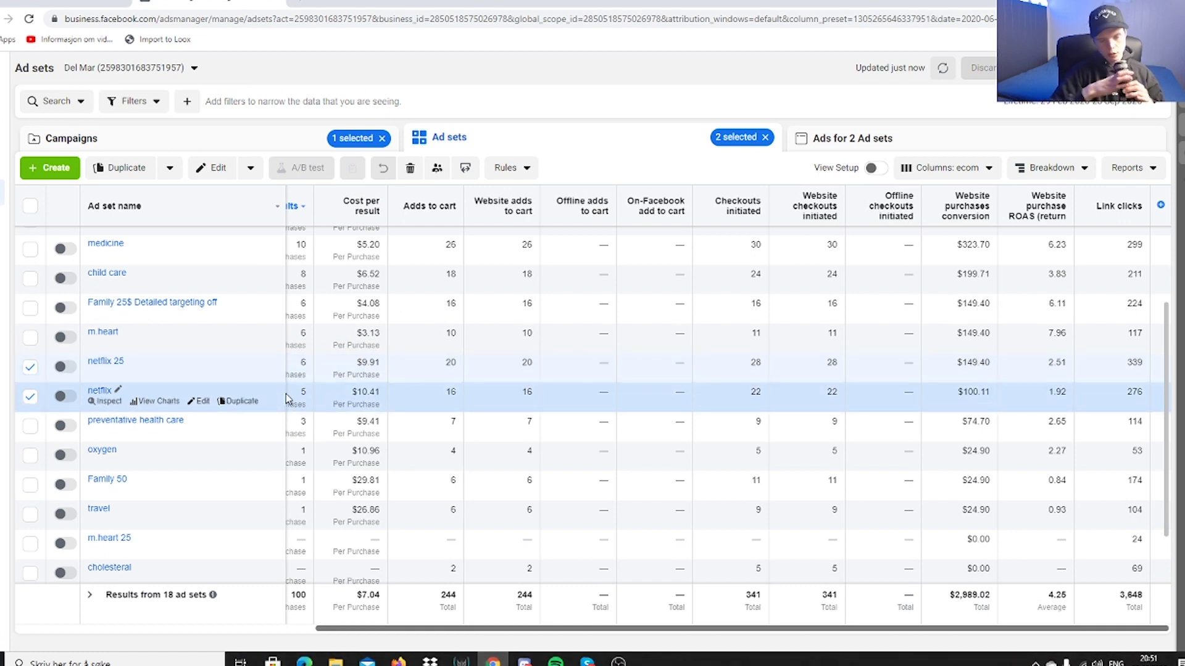
# - Recheck the amount spent and website purchase ROAS of the selected netflix and netflix 25 ad sets
pyautogui.moveTo(617, 629); pyautogui.dragTo(470, 632)
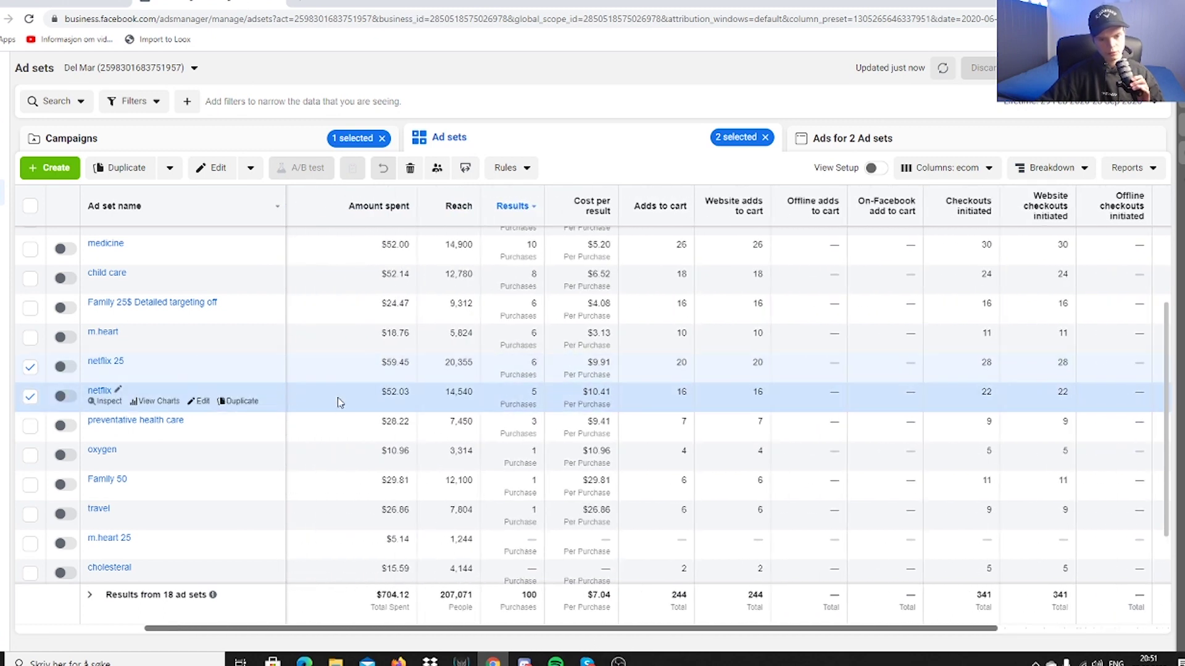
pyautogui.moveTo(606, 629); pyautogui.dragTo(779, 629)
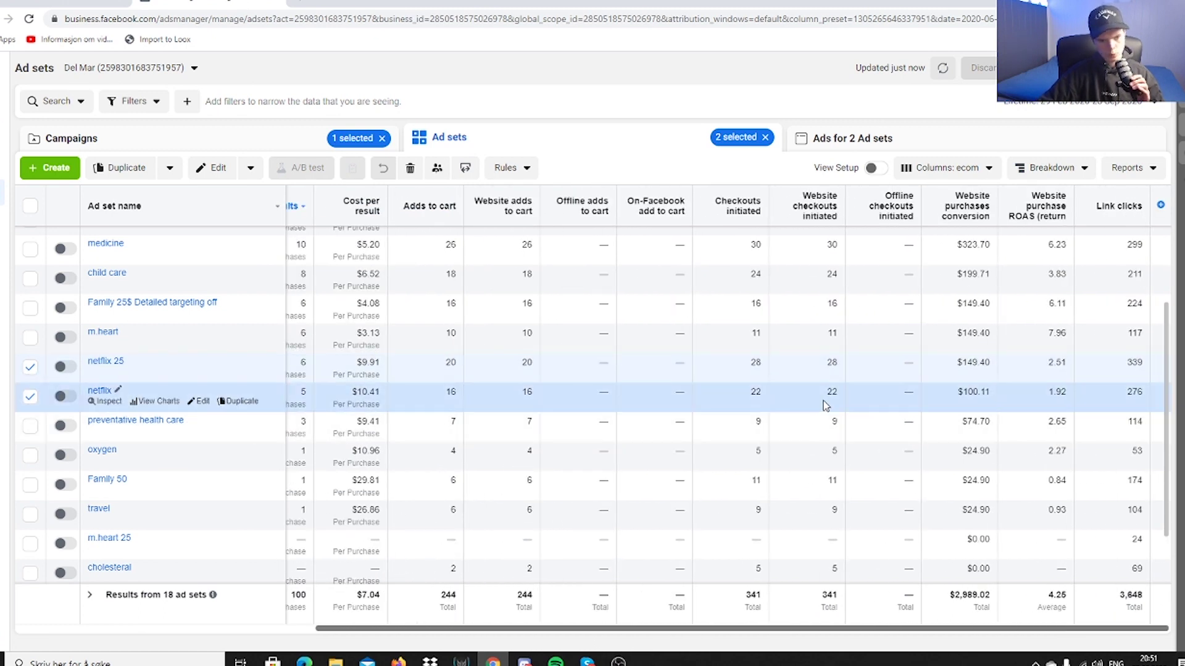
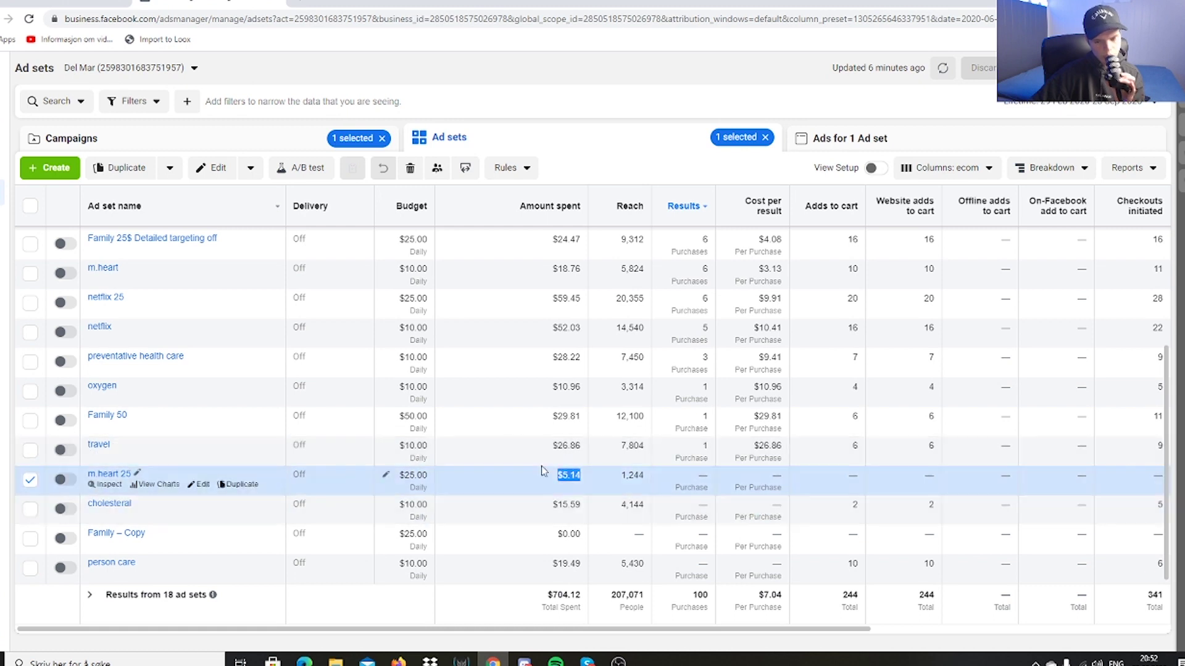
# - Select the m.heart ad set and examine its website purchase ROAS, budget and amount spent
pyautogui.click(558, 477)
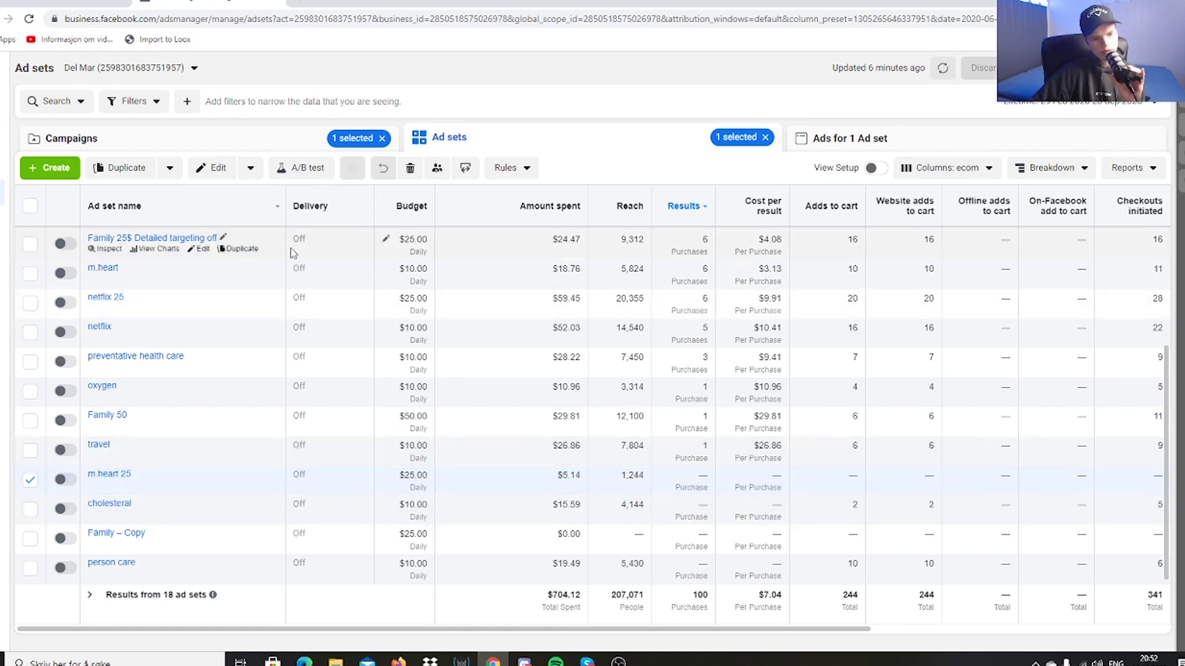
pyautogui.click(278, 286)
pyautogui.scroll(2, 395, 546)
pyautogui.hscroll(5, 984, 529)
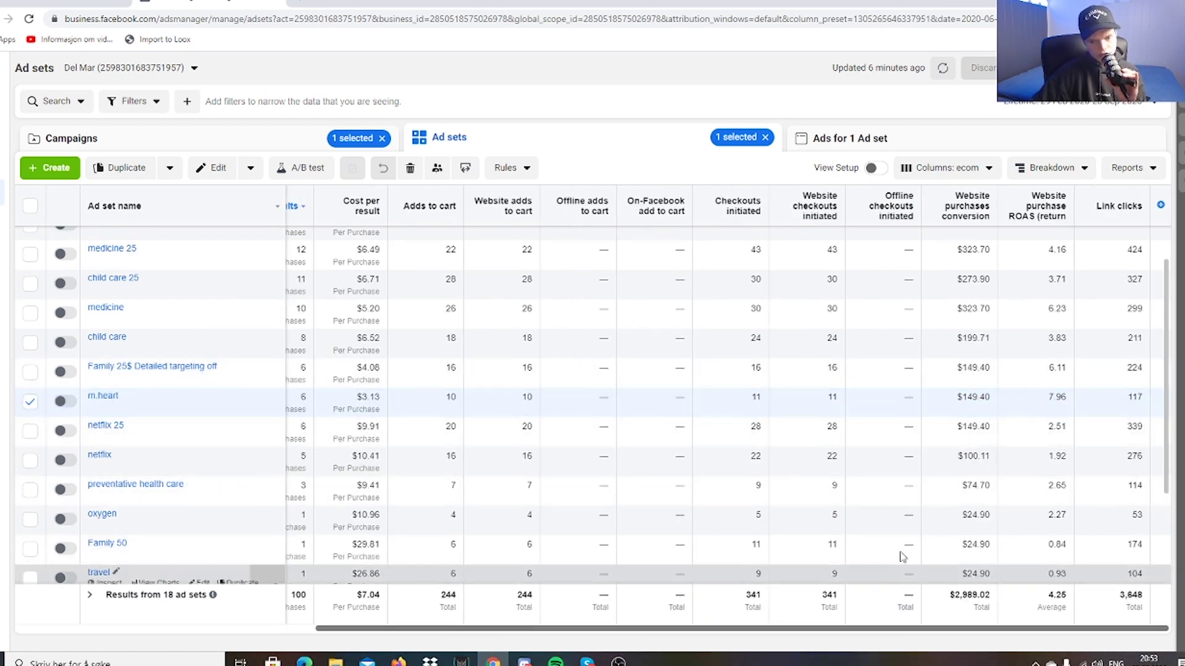
pyautogui.hscroll(-5, 746, 635)
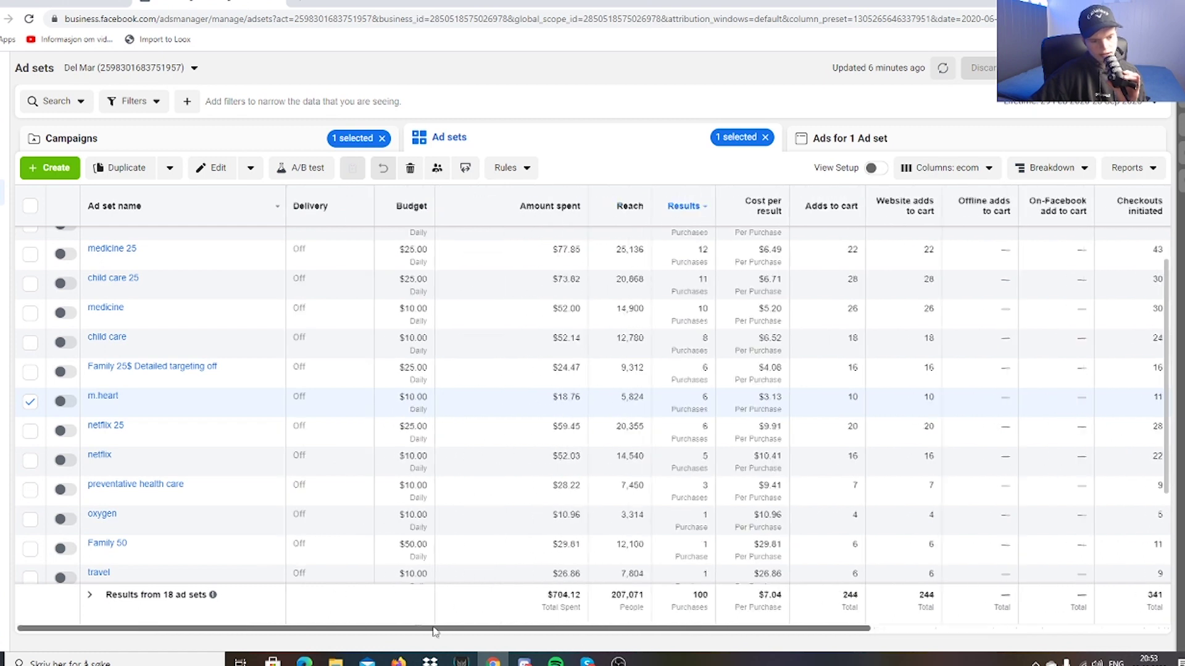
# - Select the m.heart 25 ad set and compare its budget, spend and website purchase ROAS with m.heart
pyautogui.scroll(-1, 304, 452)
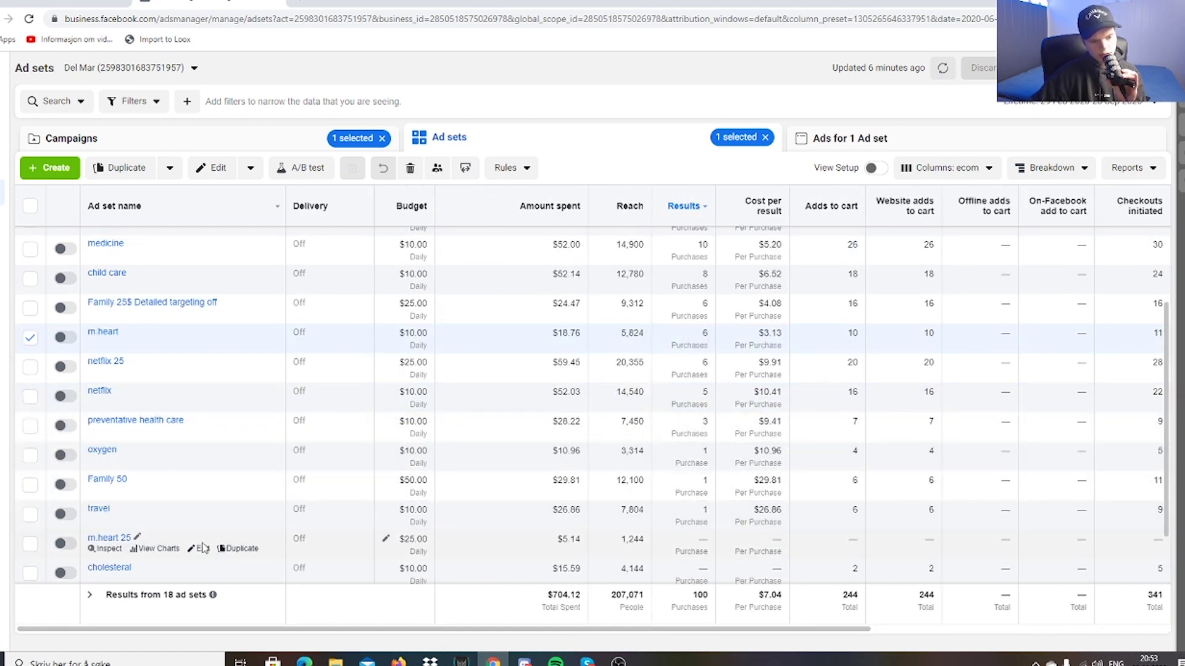
pyautogui.click(204, 543)
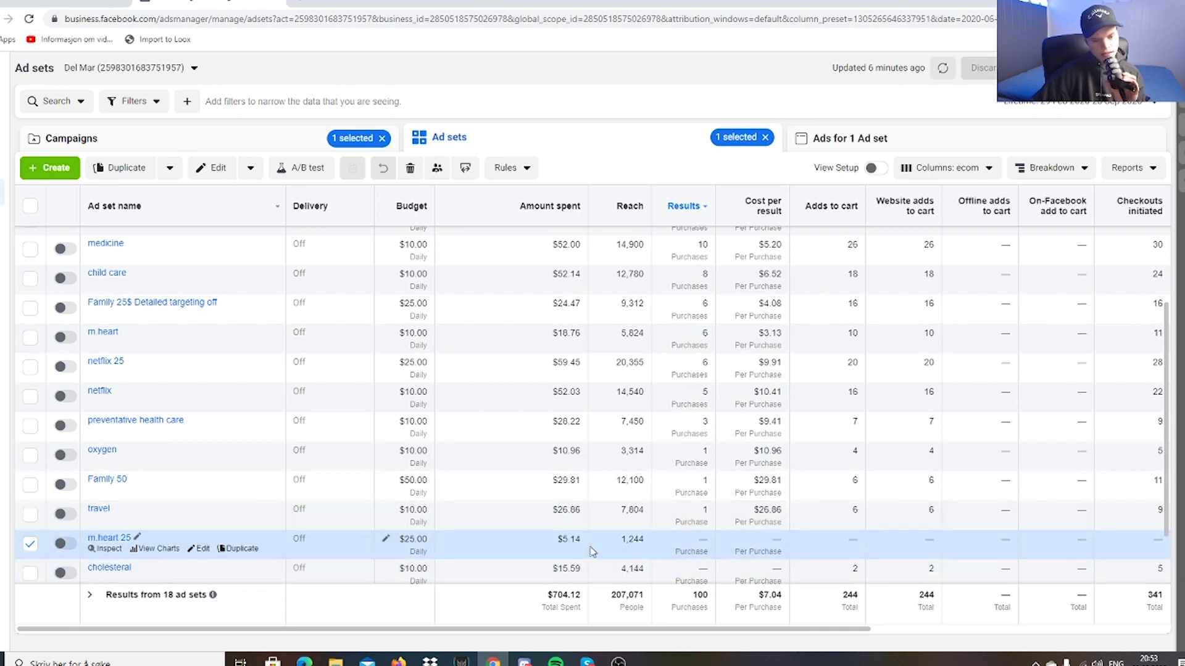
pyautogui.moveTo(674, 629); pyautogui.dragTo(976, 630)
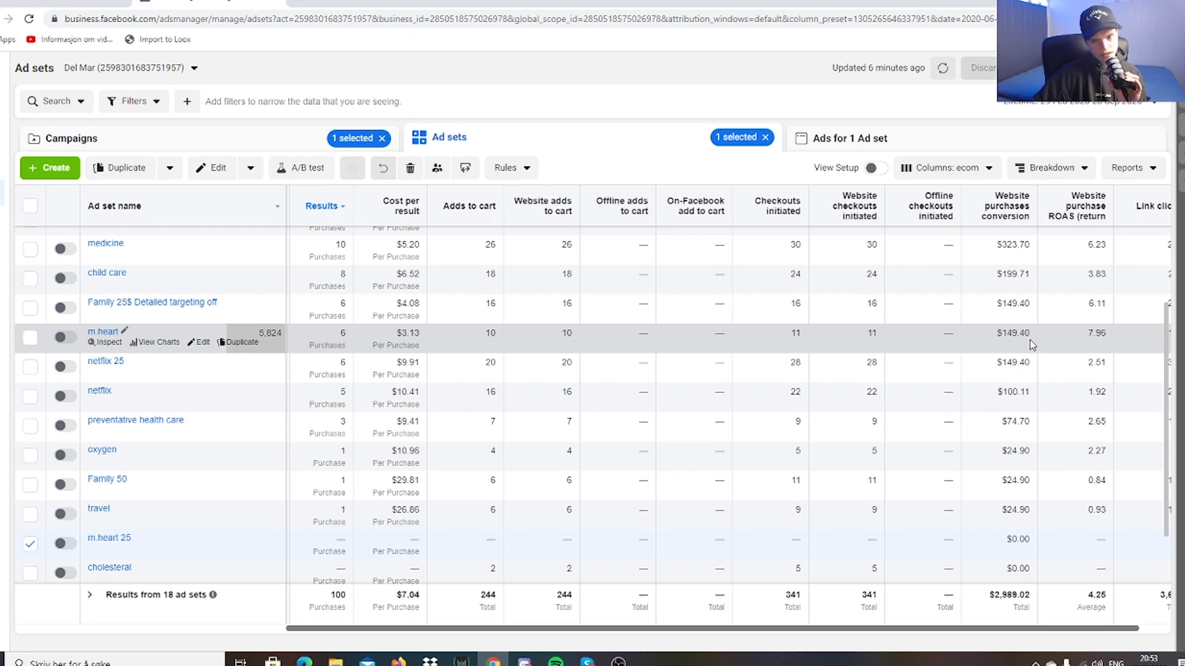
pyautogui.moveTo(646, 635); pyautogui.dragTo(378, 635)
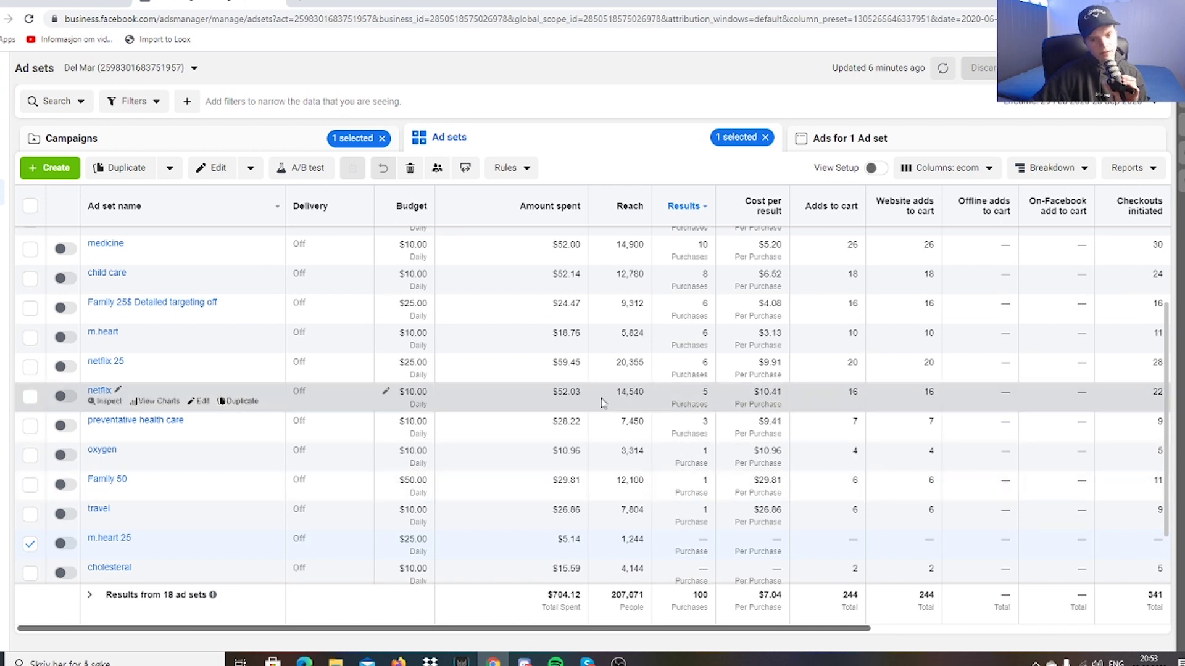
pyautogui.scroll(2, 584, 339)
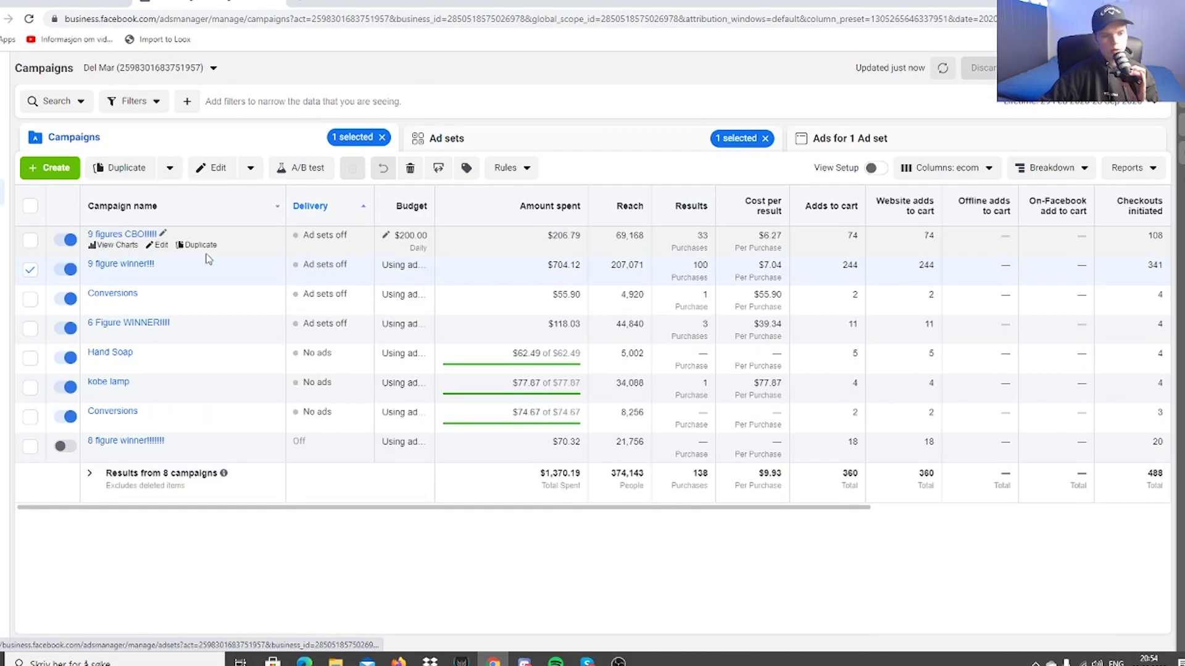
# - Open the ad sets of the 9 figures CBO campaign and check their website purchase ROAS, briefly selecting medicine - Copy
pyautogui.click(208, 254)
pyautogui.click(571, 138)
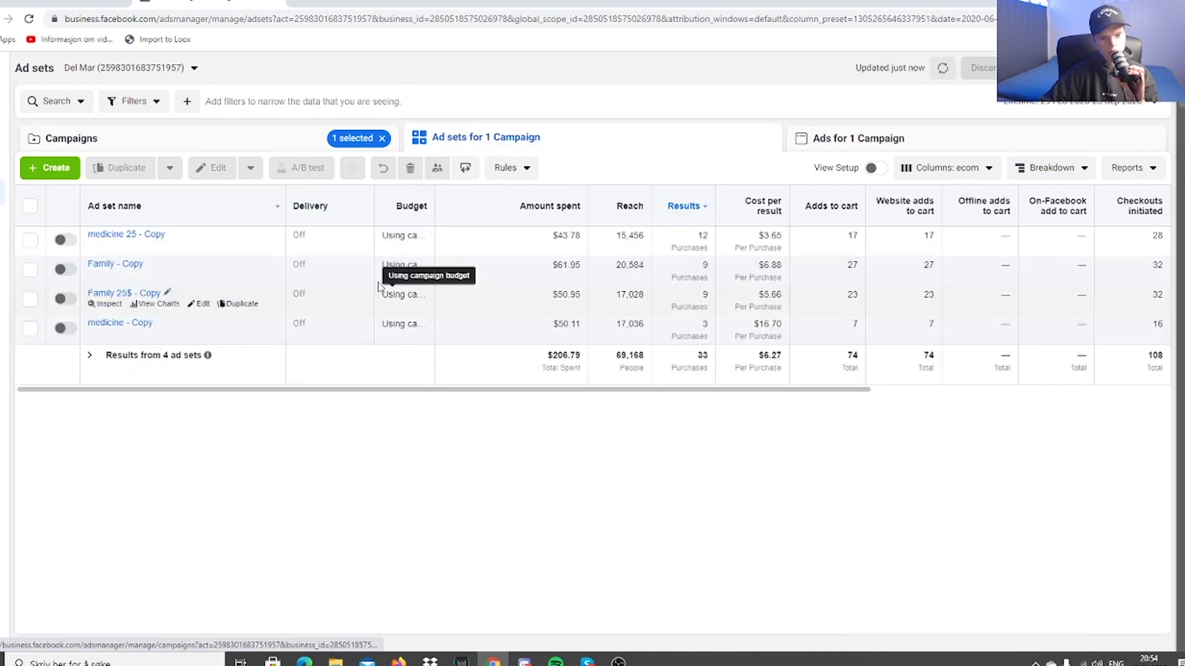
pyautogui.moveTo(790, 393); pyautogui.dragTo(1068, 386)
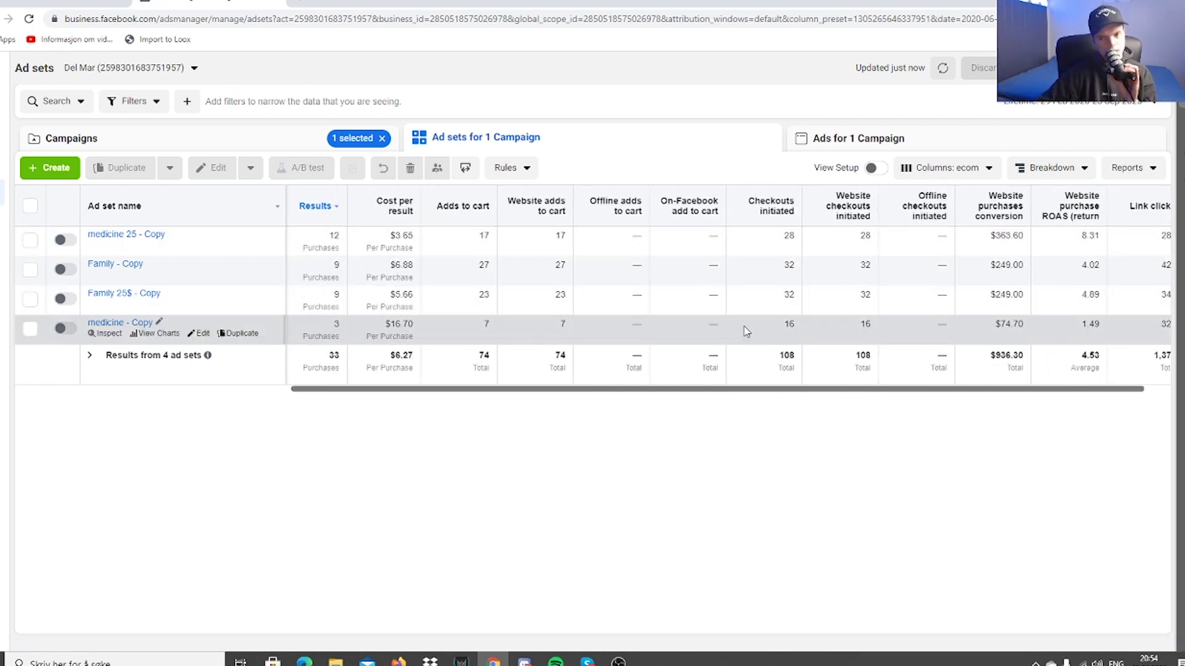
pyautogui.click(752, 338)
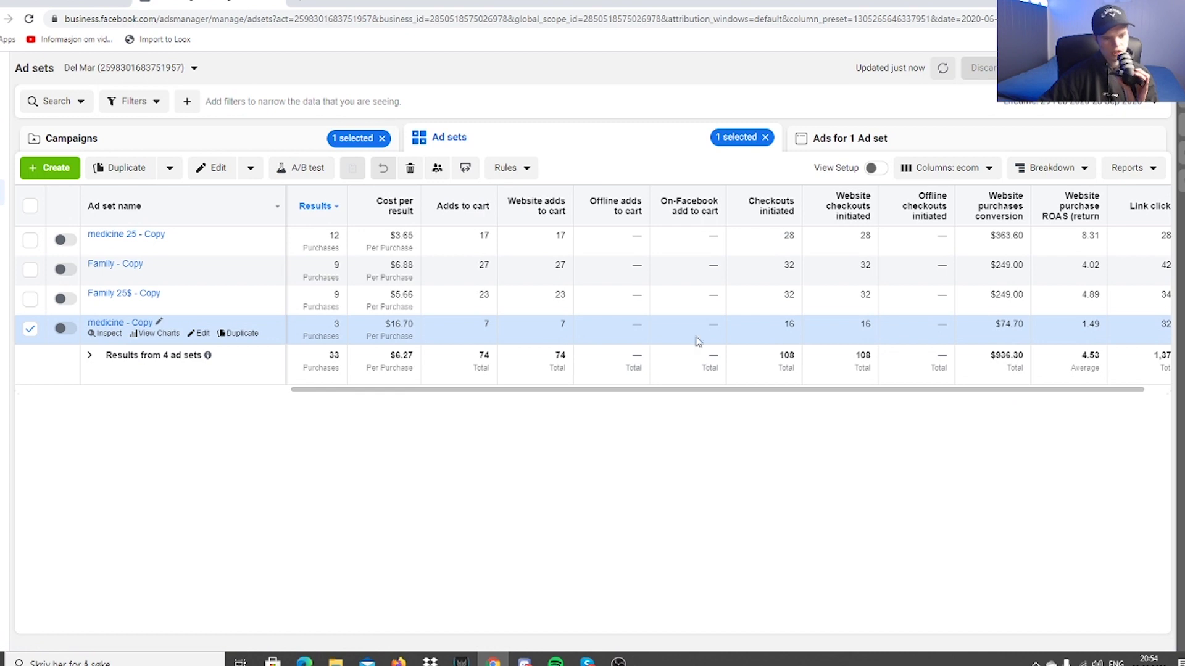
pyautogui.click(30, 328)
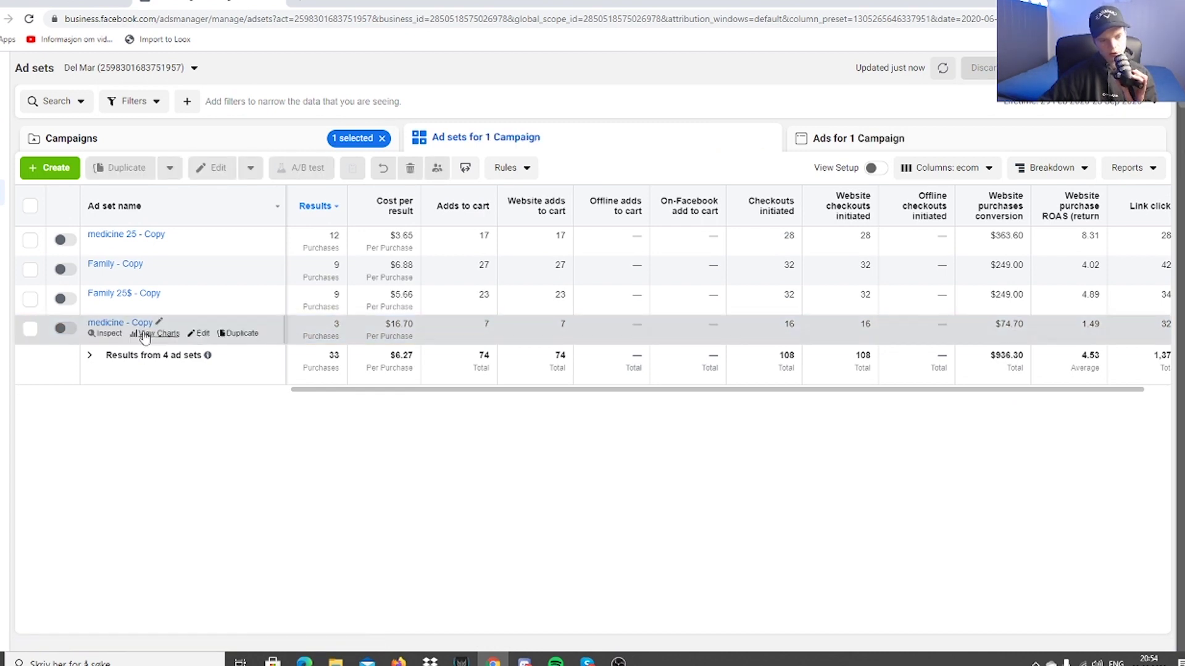
# - Select the medicine 25 - Copy, Family - Copy and Family 25$ - Copy ad sets to review their performance
pyautogui.click(30, 240)
pyautogui.click(30, 269)
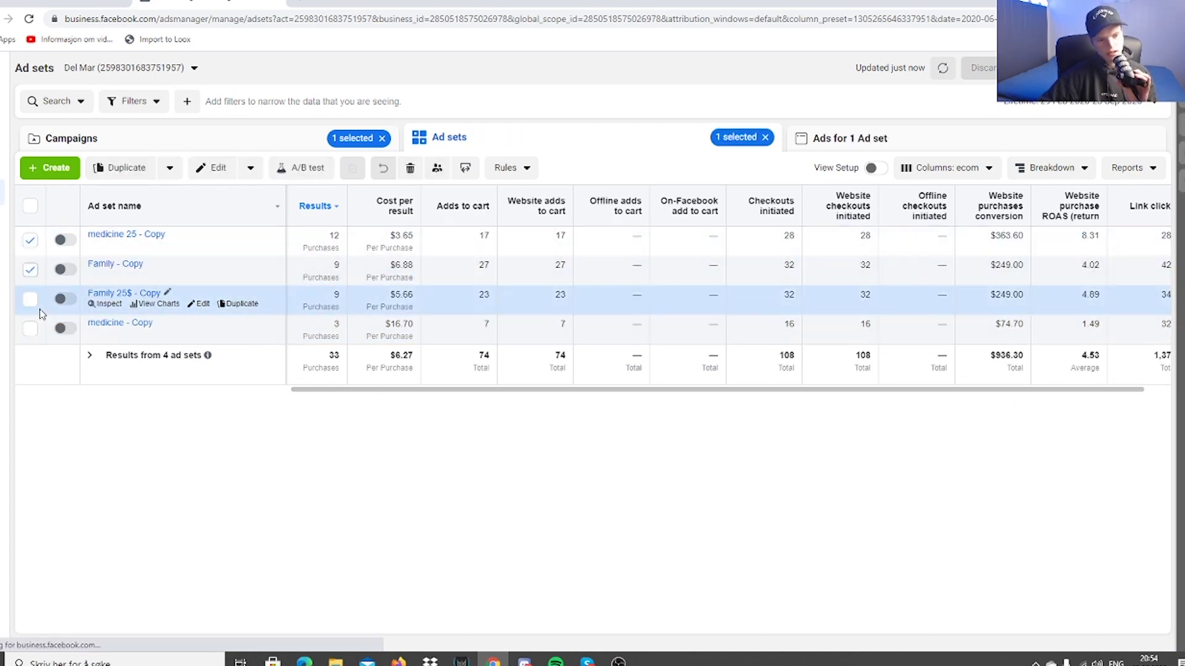
pyautogui.click(31, 273)
pyautogui.click(30, 299)
pyautogui.click(31, 270)
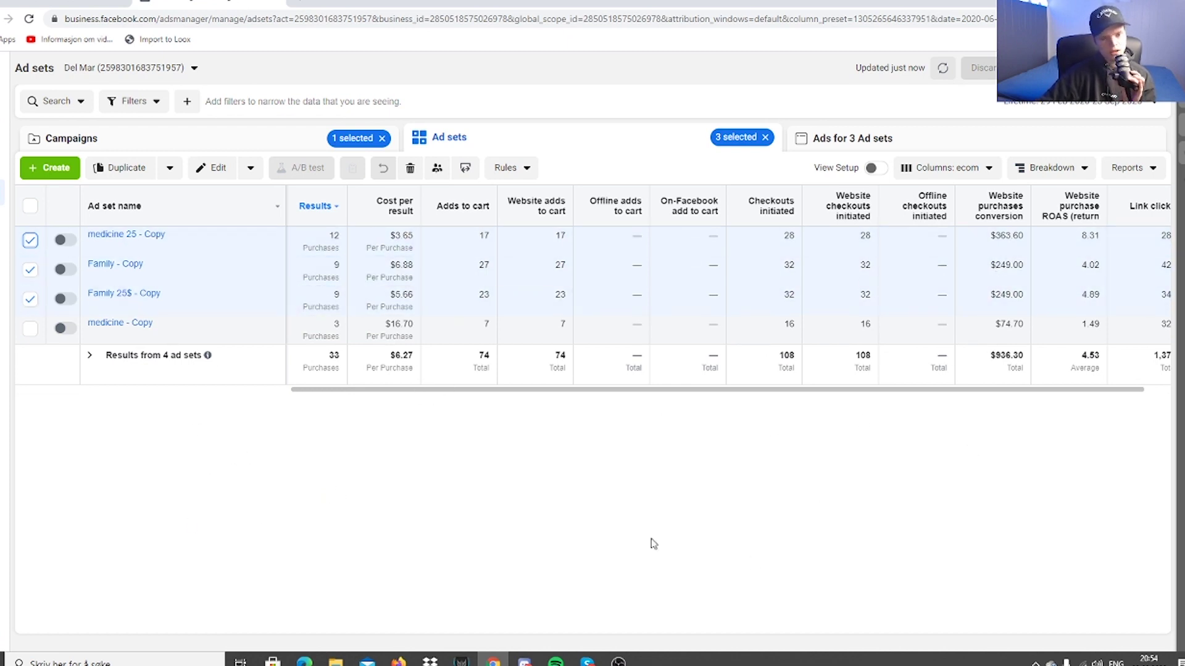
# - Return to the 9 figure winner campaign's ad sets and examine the cholesteral ad set's spend, results and conversions
pyautogui.click(264, 151)
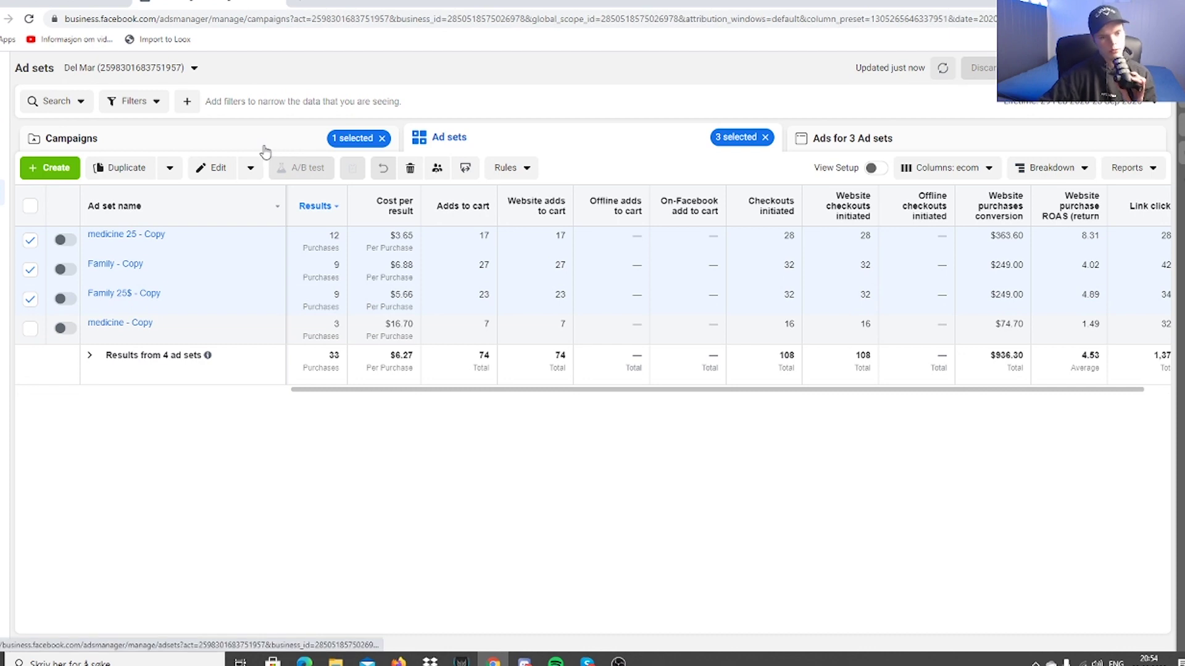
pyautogui.click(634, 137)
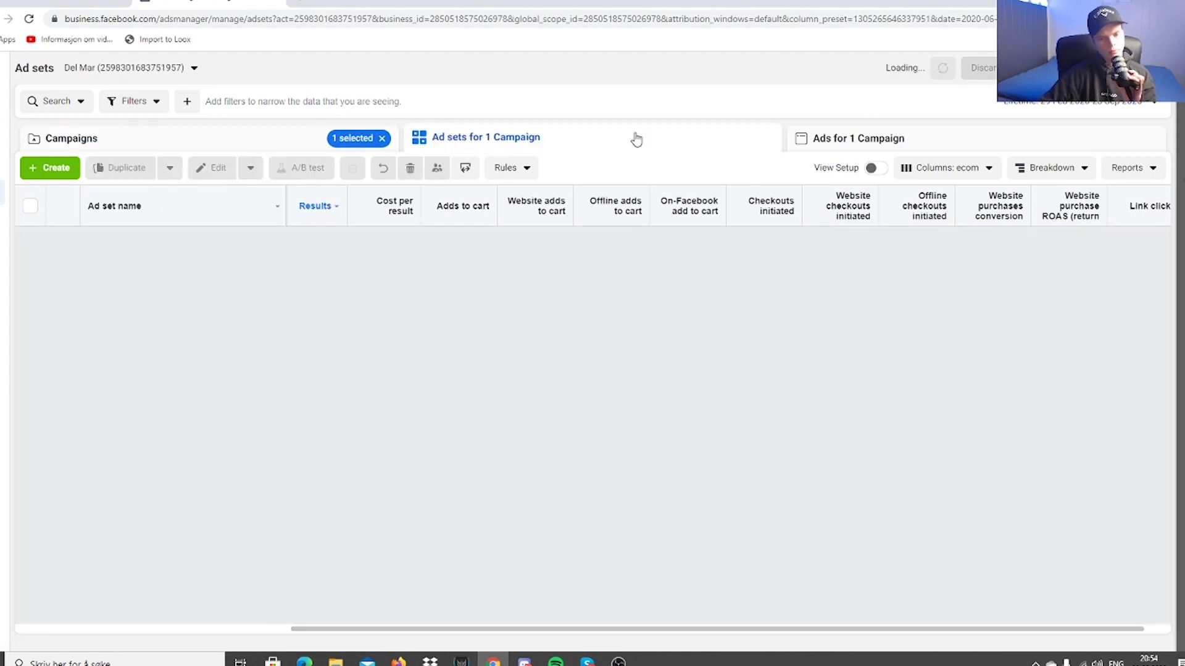
pyautogui.scroll(-3, 481, 259)
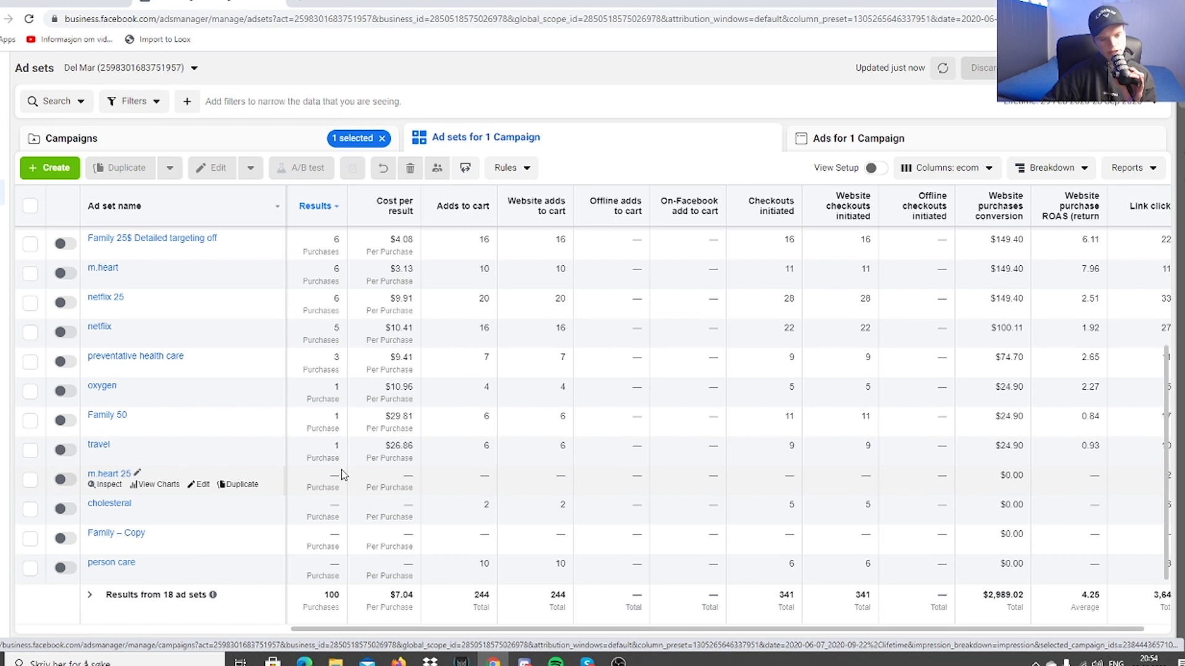
pyautogui.click(346, 478)
pyautogui.click(323, 512)
pyautogui.moveTo(508, 630); pyautogui.dragTo(801, 636)
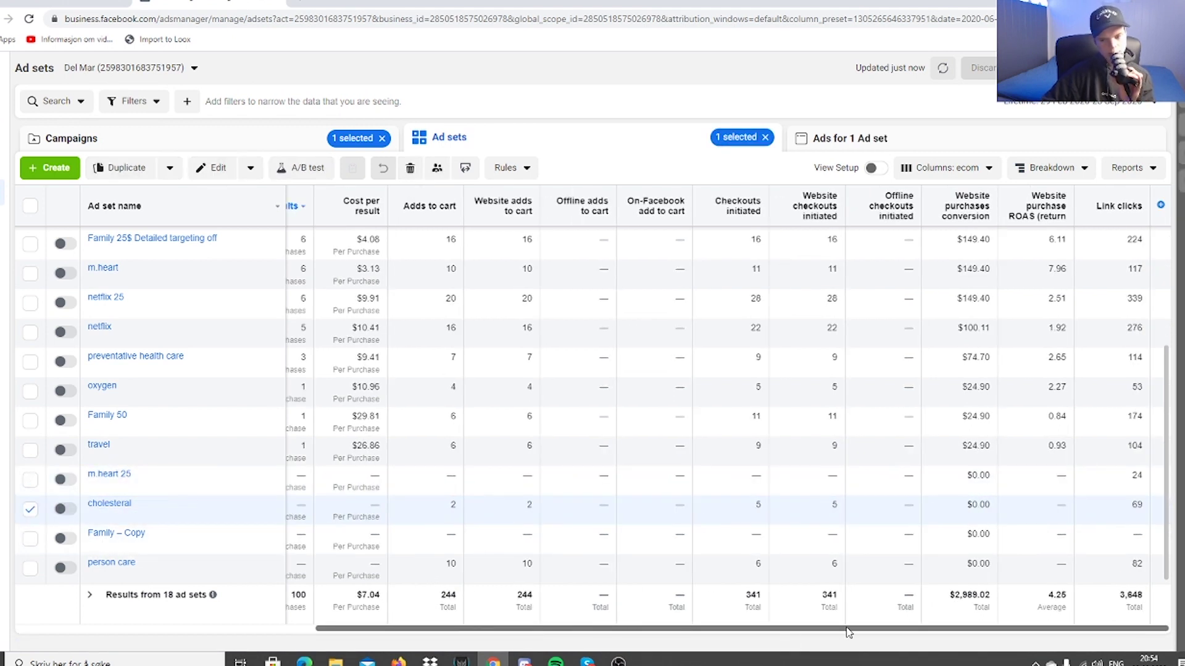
pyautogui.moveTo(848, 633); pyautogui.dragTo(607, 635)
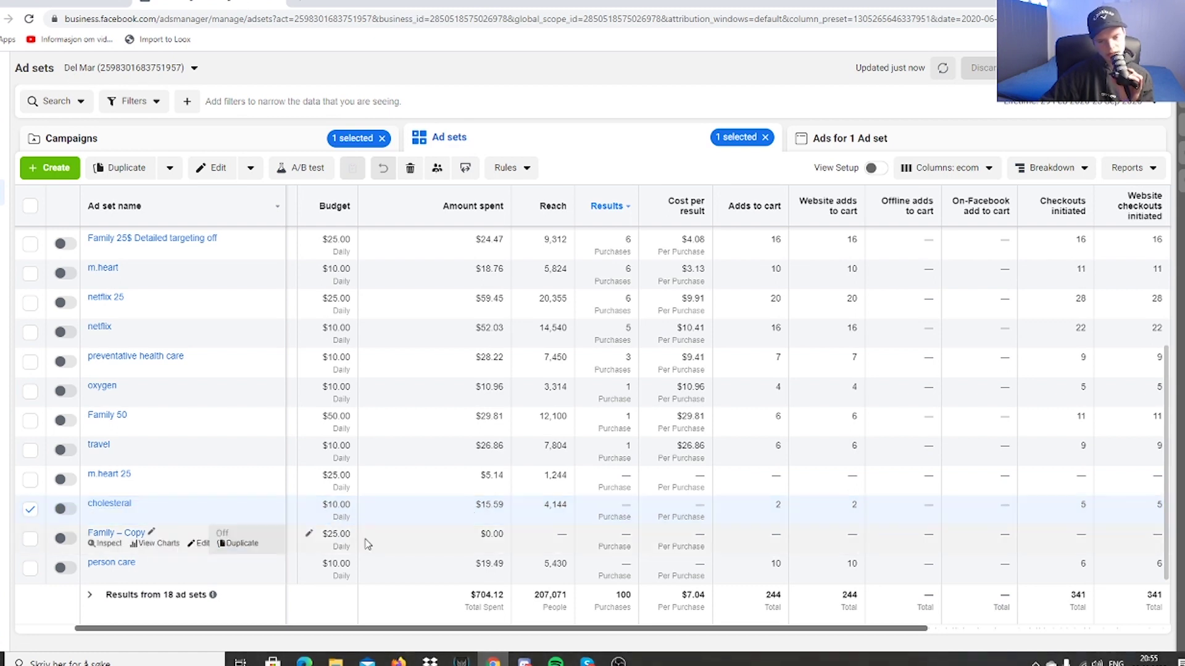
# - Check the amount spent and results of the Family – Copy and person care ad sets, and clear the selection
pyautogui.click(453, 541)
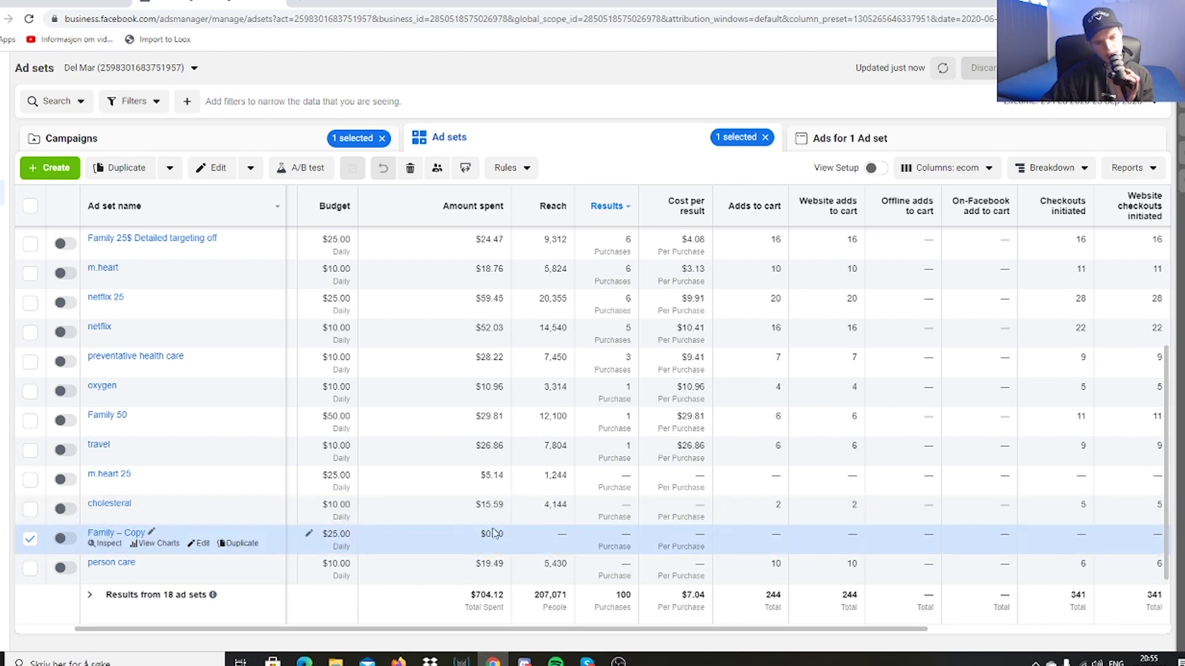
pyautogui.click(432, 576)
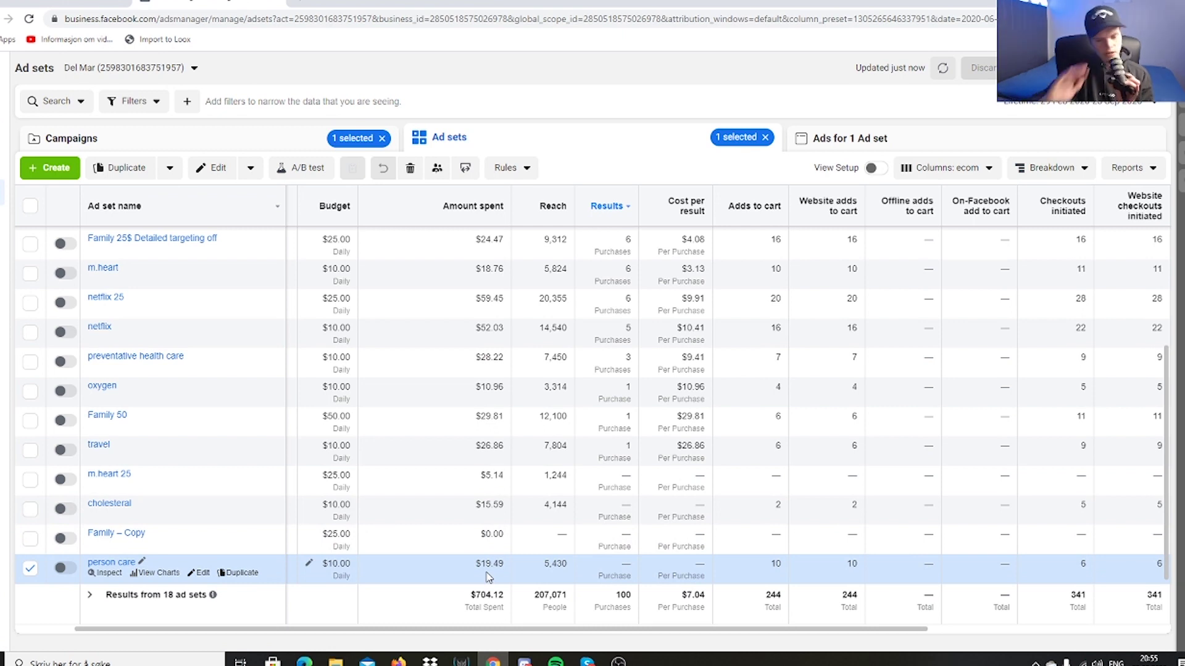
pyautogui.click(30, 569)
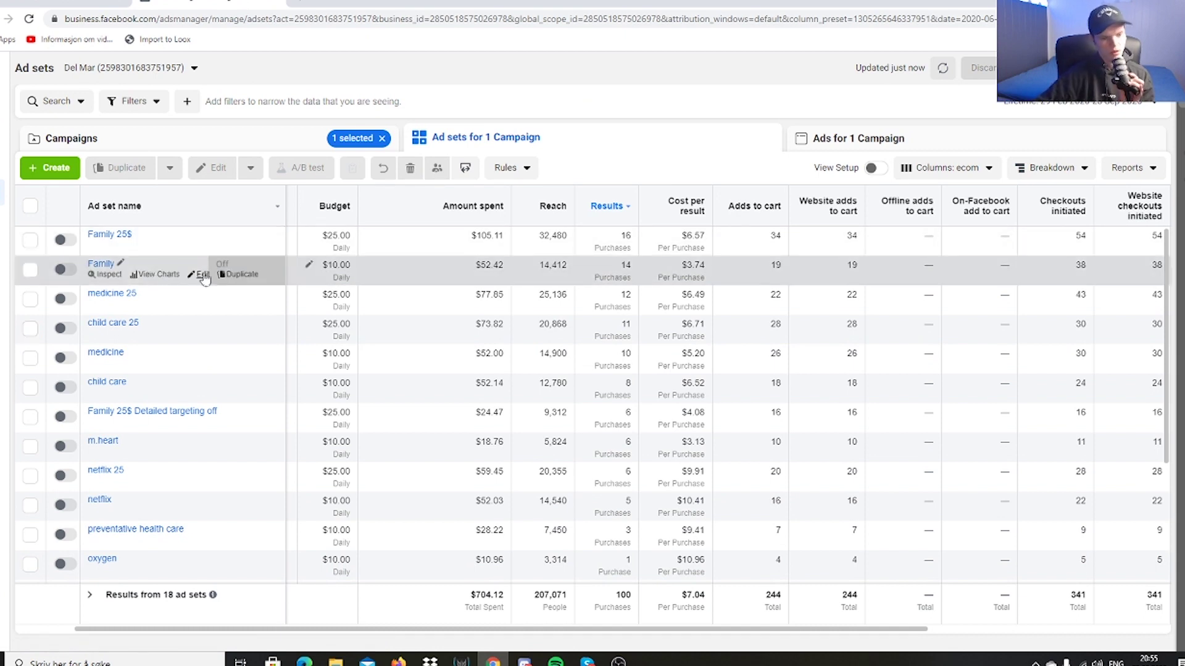
# - Try duplicating the Family ad set once within its original campaign
pyautogui.click(230, 275)
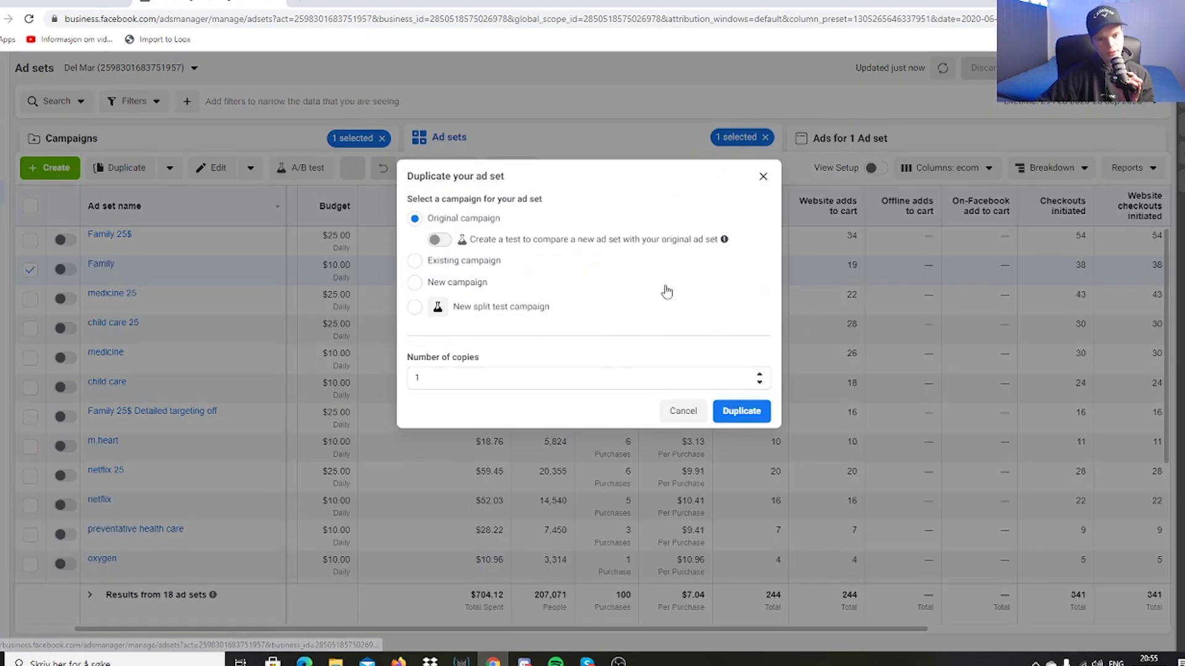
pyautogui.click(727, 409)
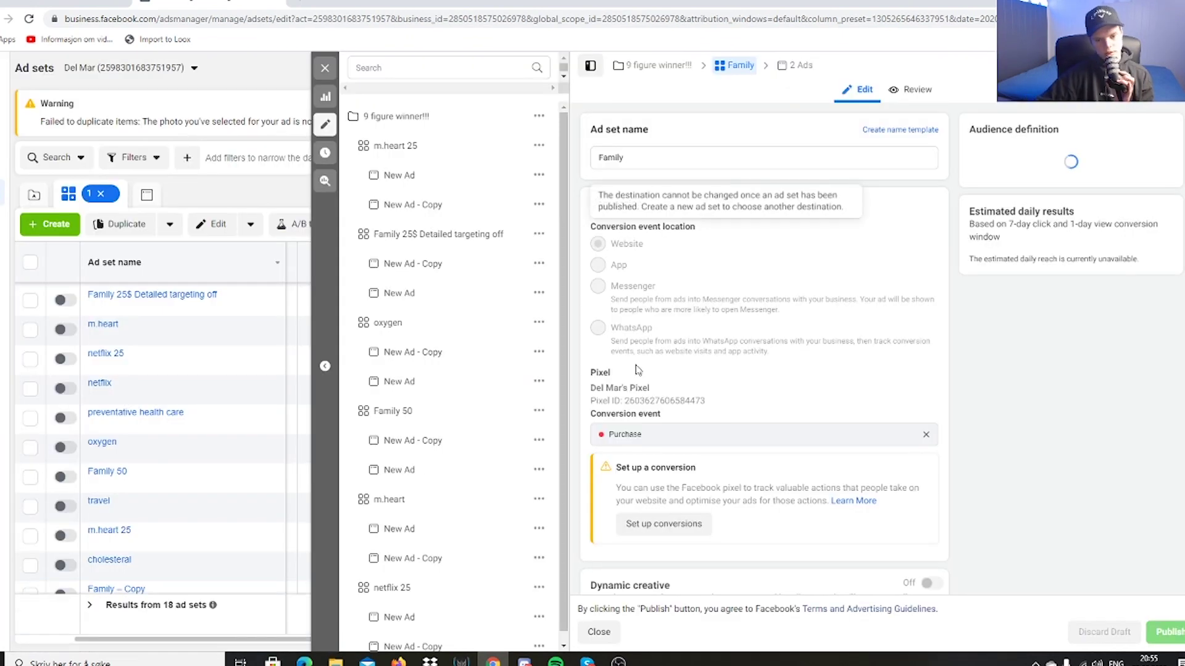
# - Open the Family ad set's detailed targeting for editing and review its Family interest and detailed targeting expansion option
pyautogui.scroll(-9, 701, 402)
pyautogui.scroll(-10, 704, 353)
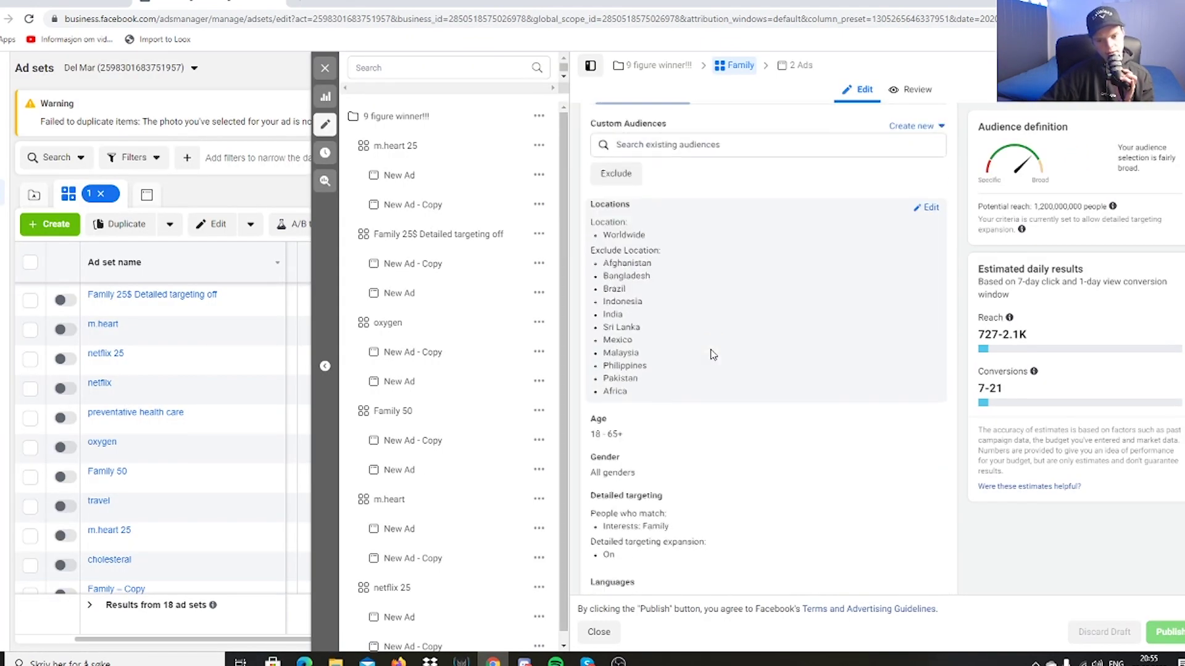
pyautogui.click(929, 242)
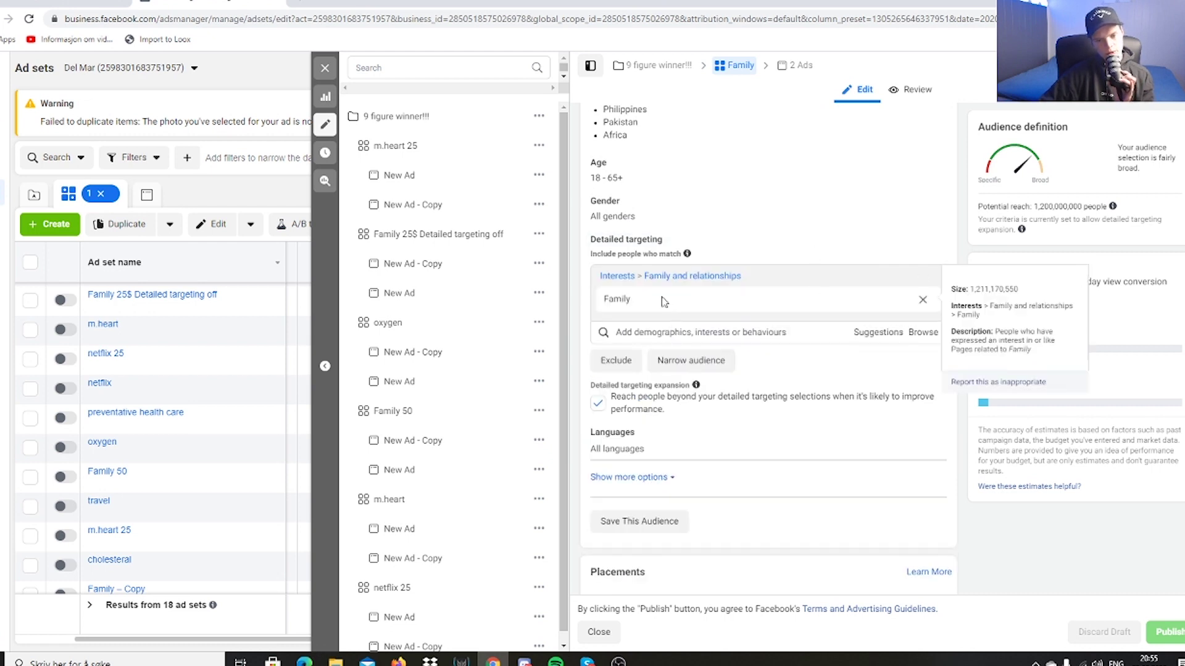
pyautogui.moveTo(609, 399); pyautogui.dragTo(696, 410)
pyautogui.click(743, 427)
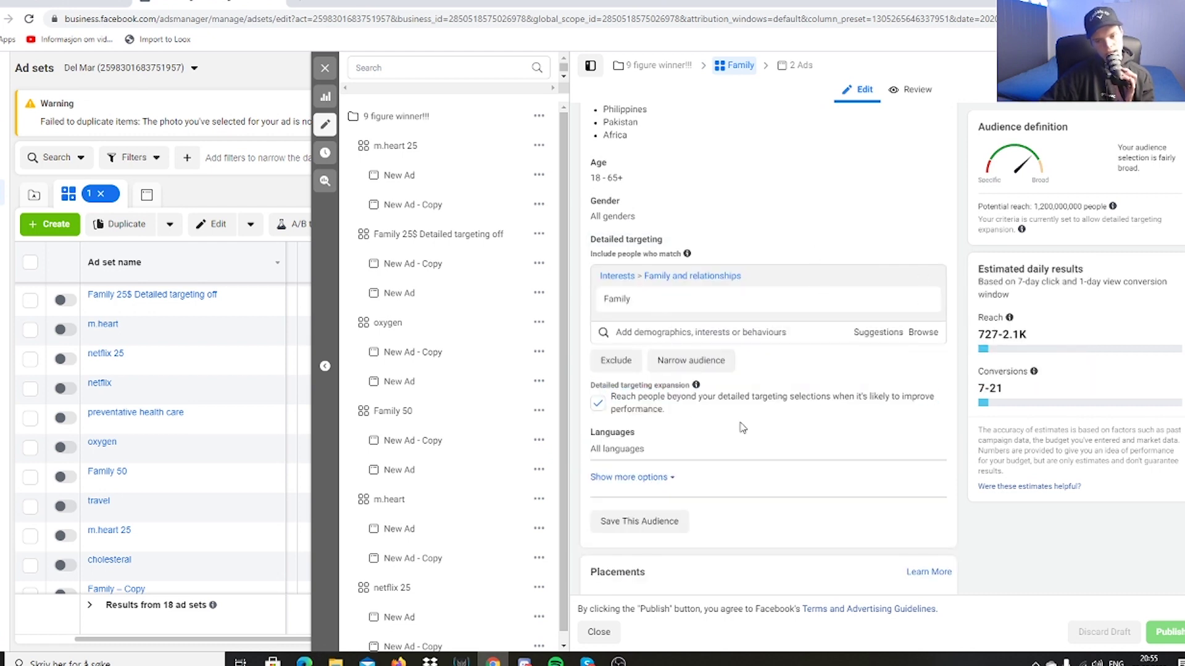
pyautogui.moveTo(672, 307)
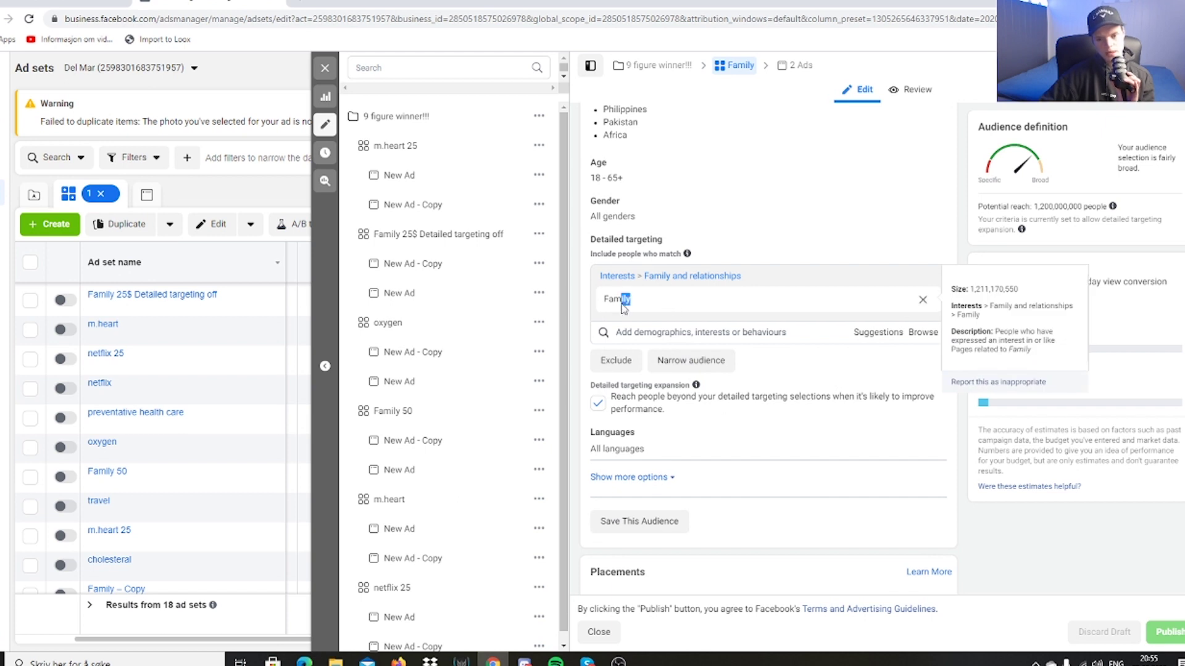
pyautogui.moveTo(623, 307); pyautogui.dragTo(598, 306)
# - Try turning off detailed targeting expansion for the Family ad set, restore it, and close the editor
pyautogui.click(597, 403)
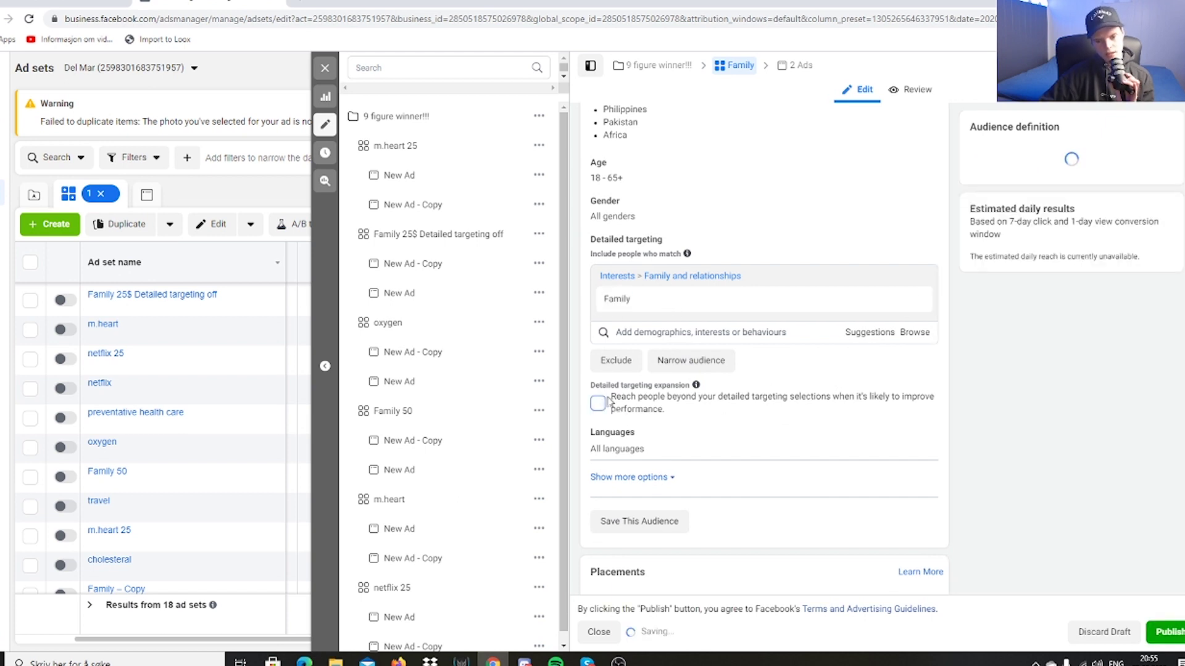
pyautogui.click(734, 413)
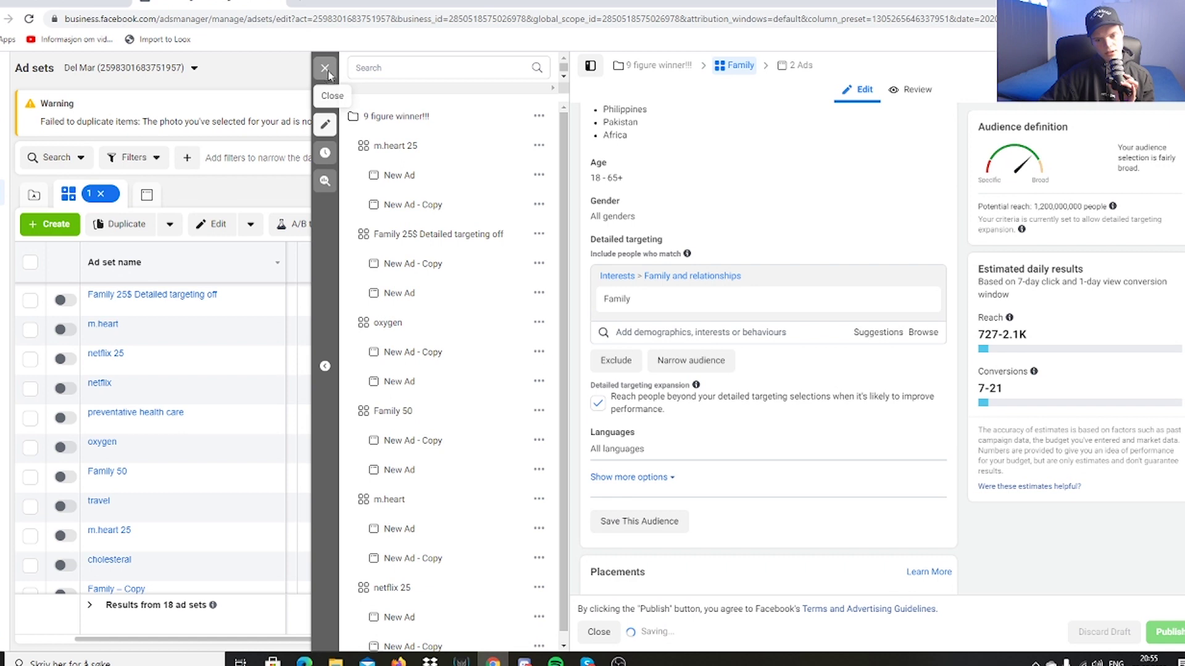
pyautogui.click(325, 68)
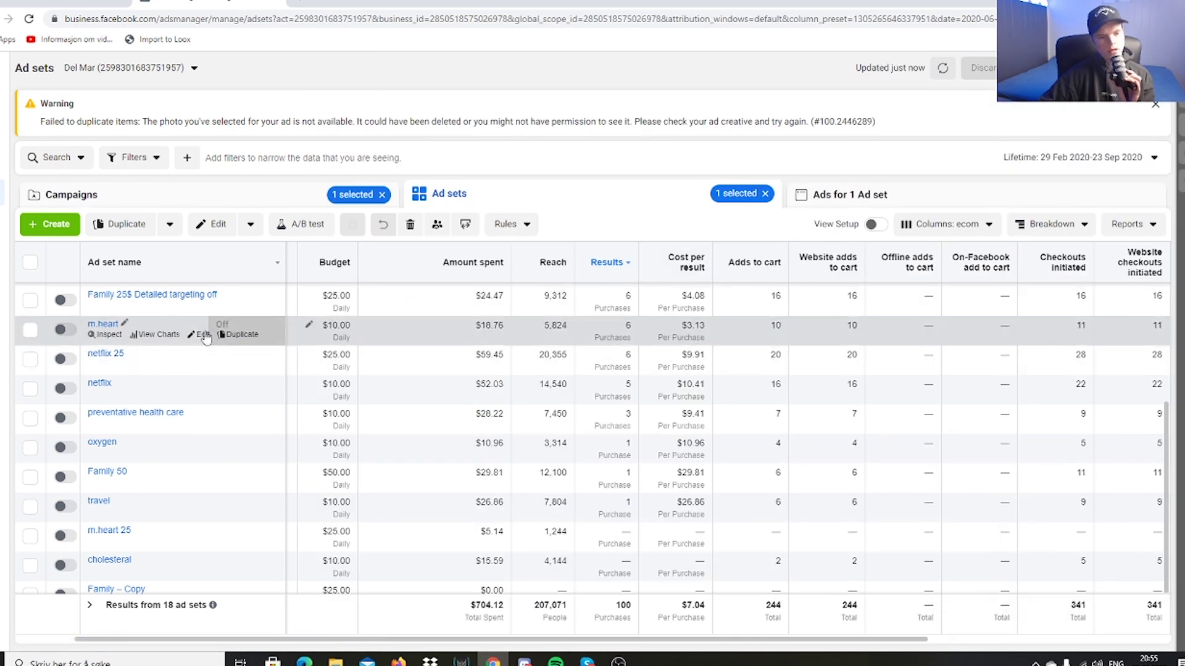
# - Select the Family 25$ Detailed targeting off ad set to examine its budget, spend and results
pyautogui.click(28, 300)
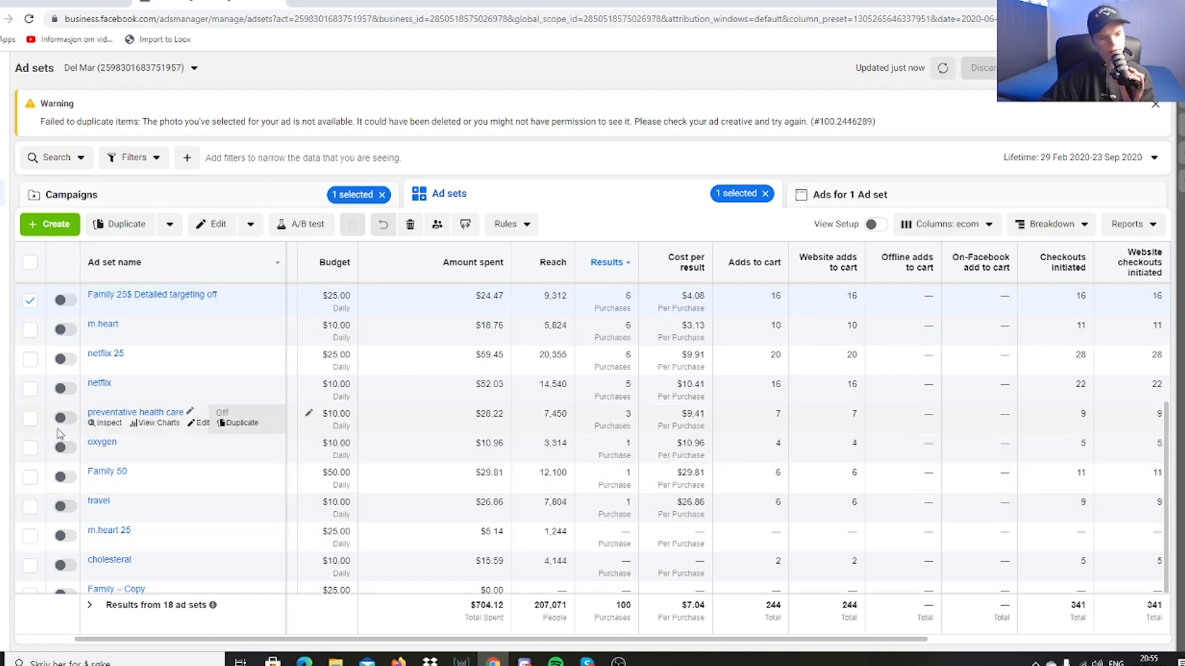
# - Add the Family 25$ ad set to the selection and compare its ROAS with Family 25$ Detailed targeting off and the remaining ad sets
pyautogui.scroll(3, 60, 434)
pyautogui.click(29, 297)
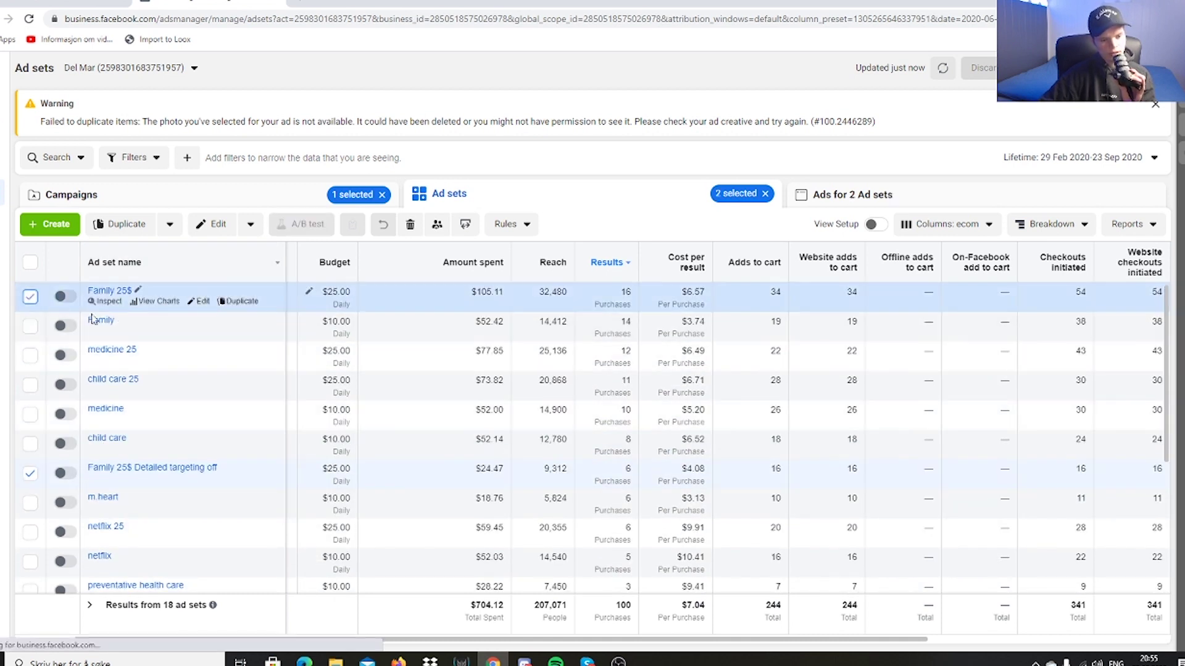
pyautogui.moveTo(472, 640); pyautogui.dragTo(785, 625)
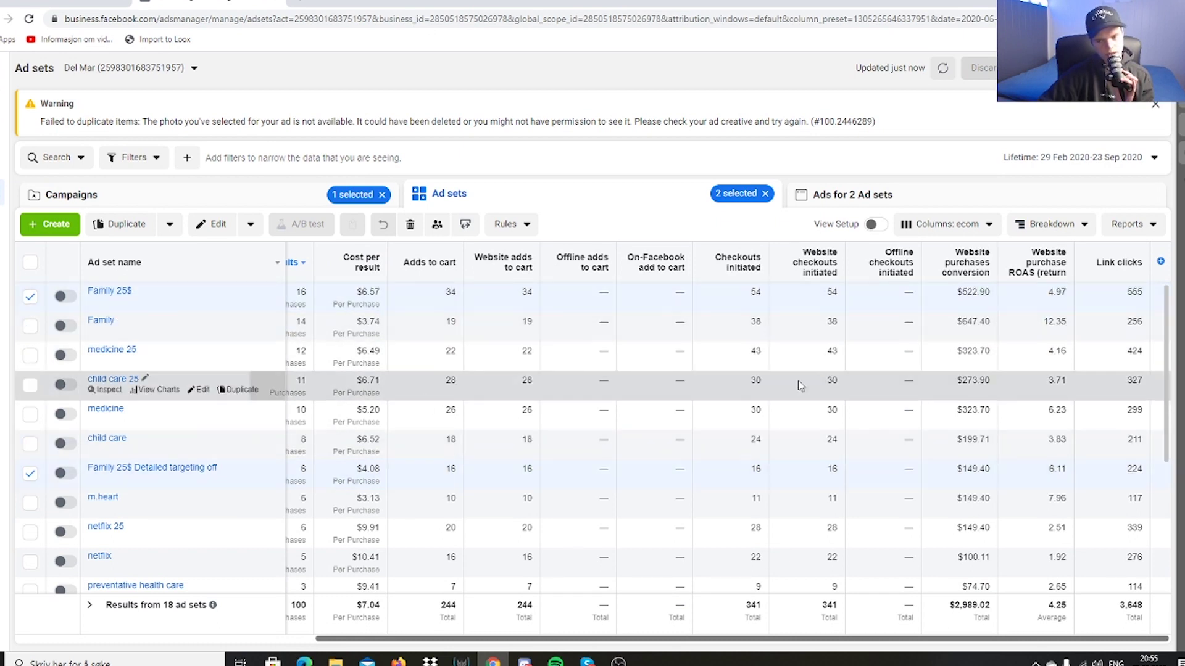
pyautogui.scroll(-2, 420, 400)
pyautogui.scroll(-1, 383, 432)
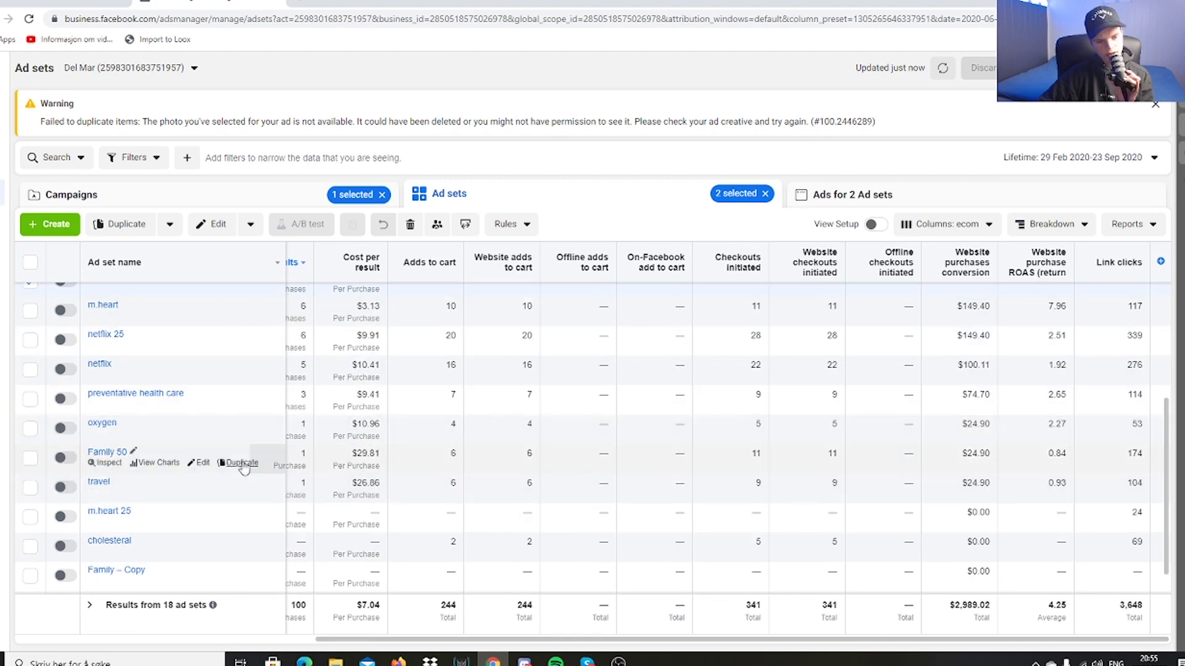
pyautogui.scroll(-1, 265, 512)
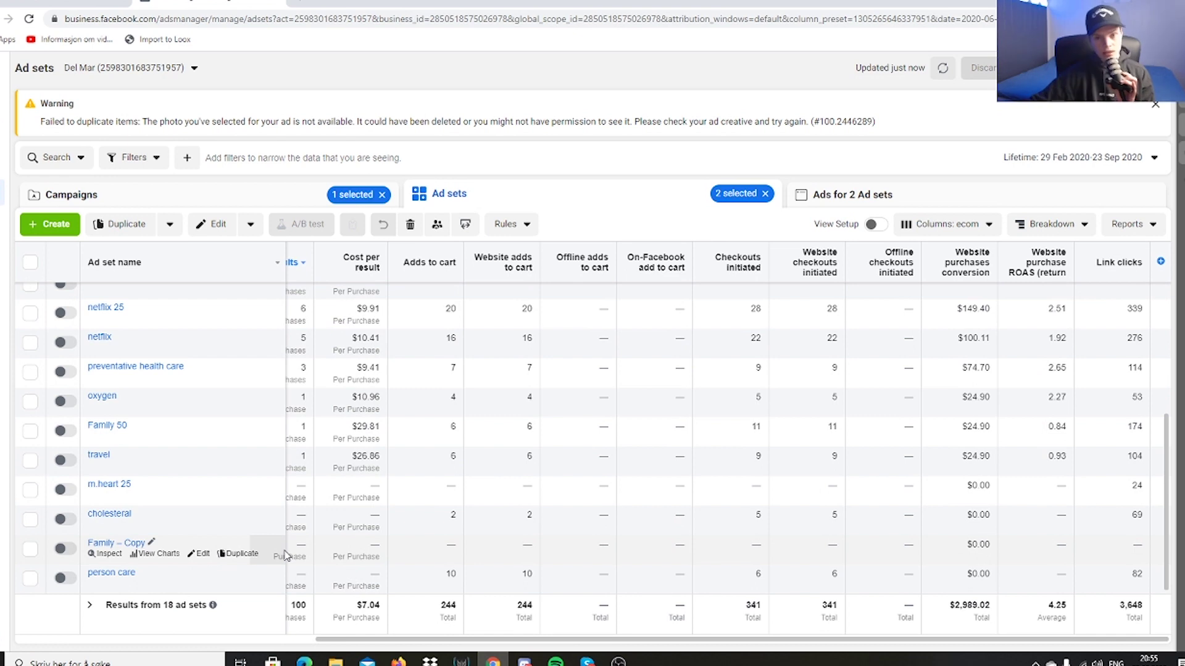
pyautogui.scroll(4, 471, 555)
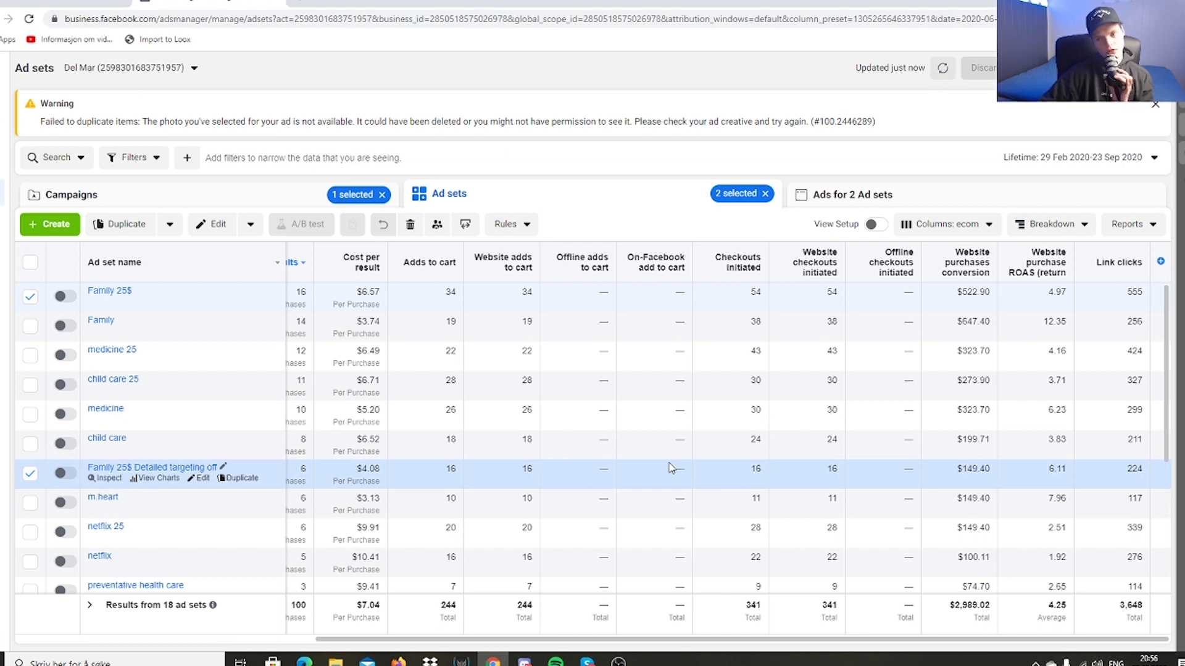
# - Dismiss the failed-duplication warning and deselect the Family 25$ and Family 25$ Detailed targeting off ad sets
pyautogui.click(1151, 108)
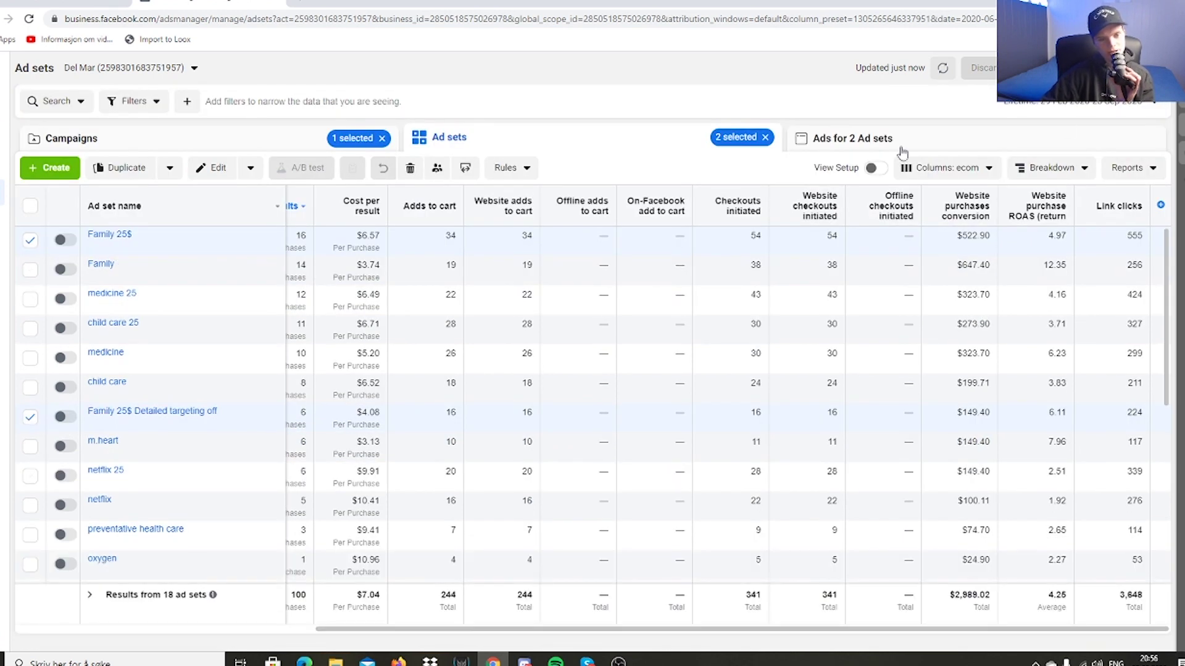
pyautogui.moveTo(731, 630); pyautogui.dragTo(314, 630)
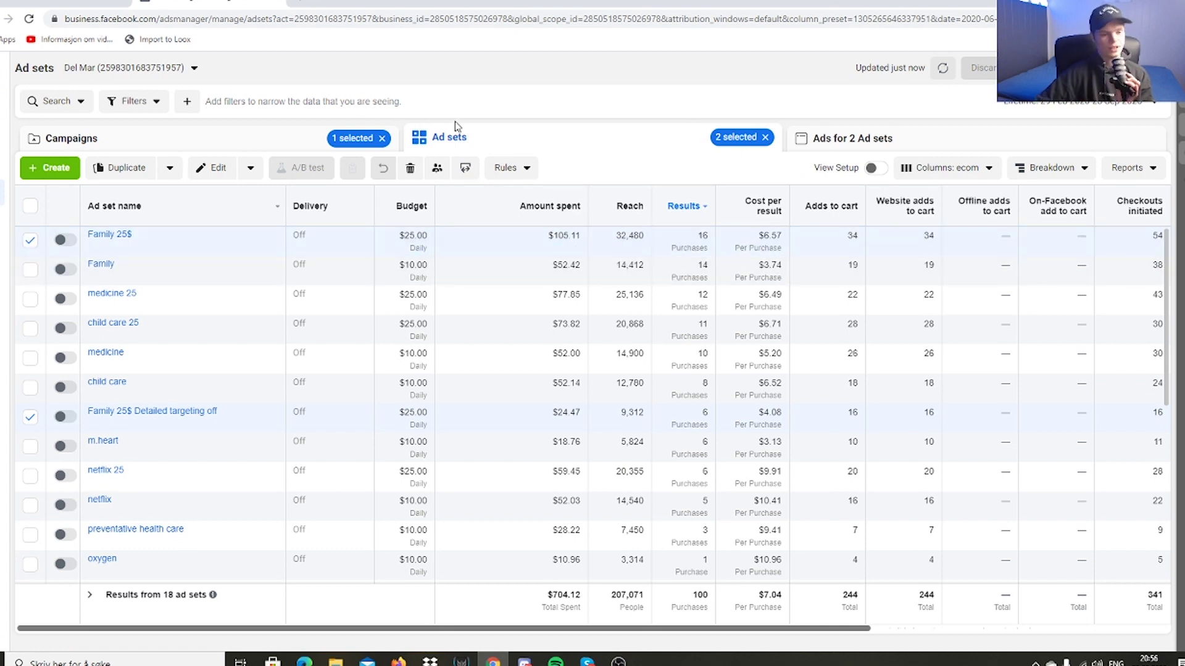
pyautogui.click(31, 241)
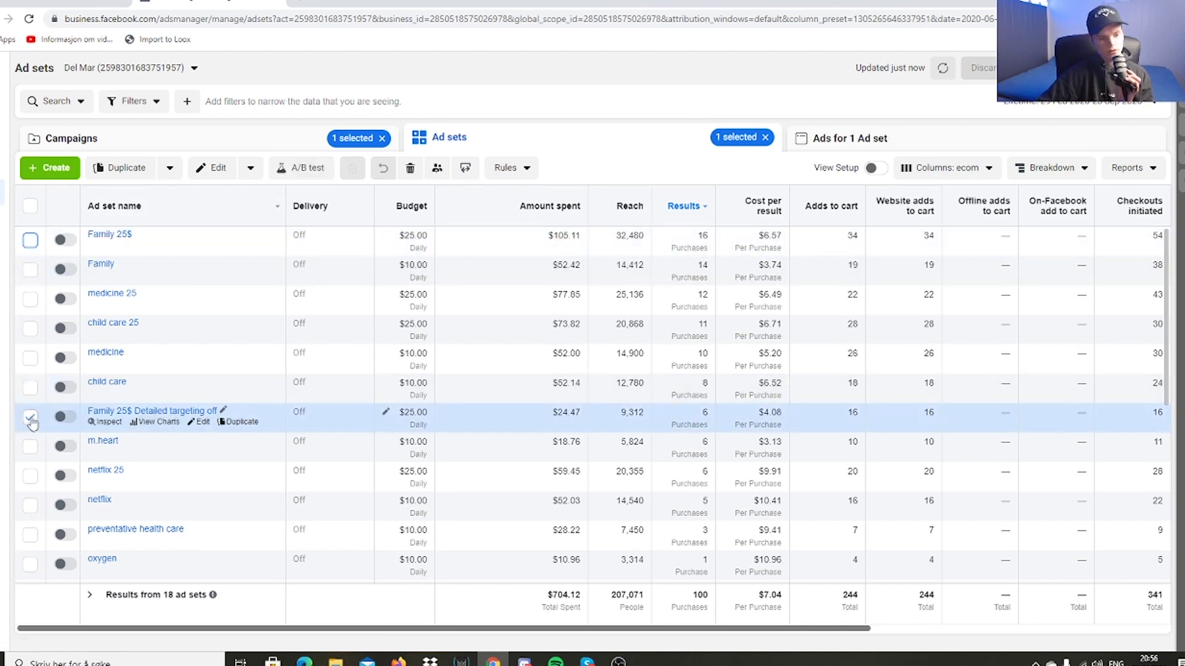
pyautogui.click(30, 417)
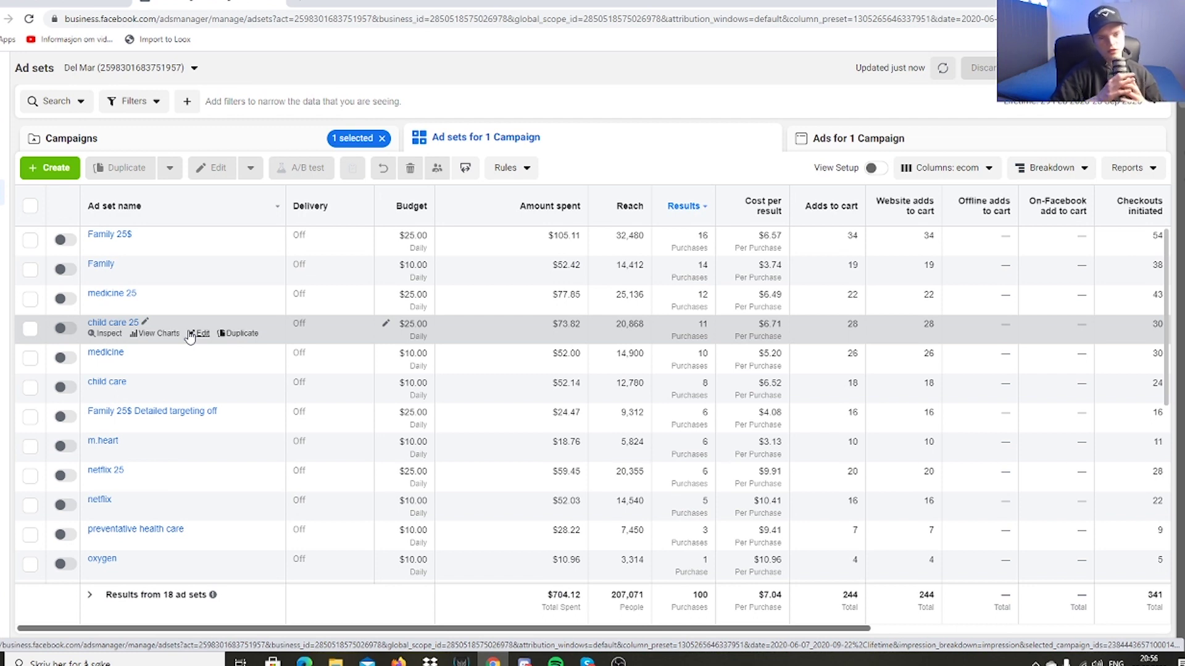
# - Compare the amount spent on m.heart's New Ad and New Ad - Copy at the ad level, and return to the campaign's ad sets
pyautogui.click(957, 144)
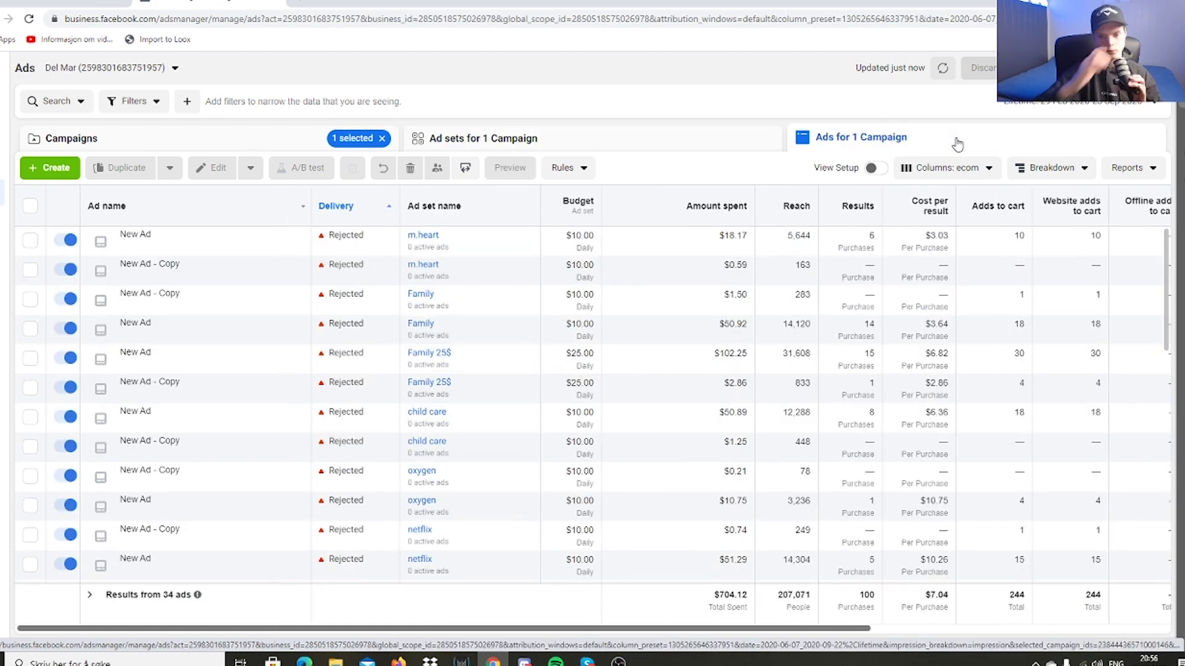
pyautogui.click(691, 247)
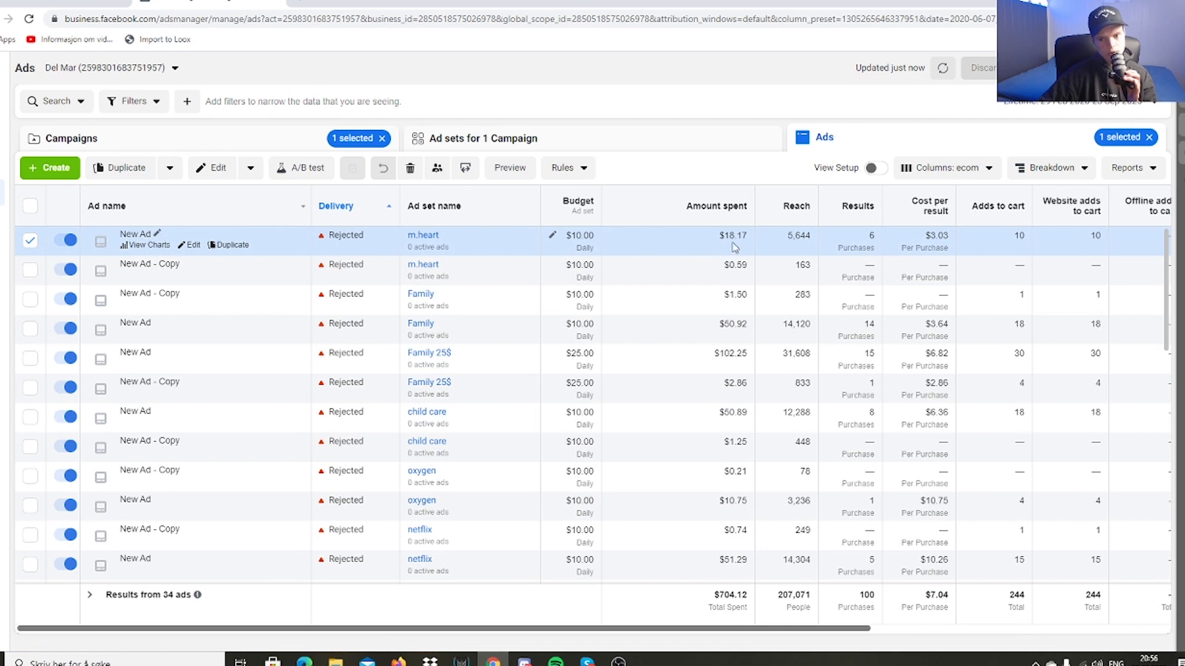
pyautogui.moveTo(346, 240)
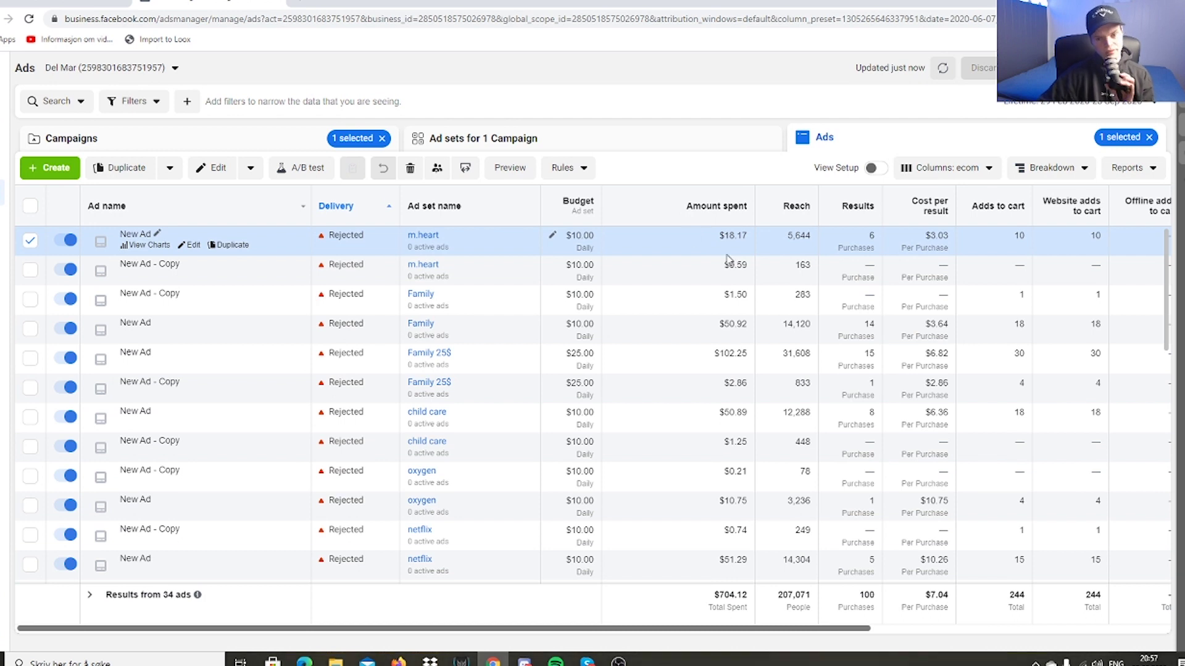
pyautogui.moveTo(698, 241); pyautogui.dragTo(754, 236)
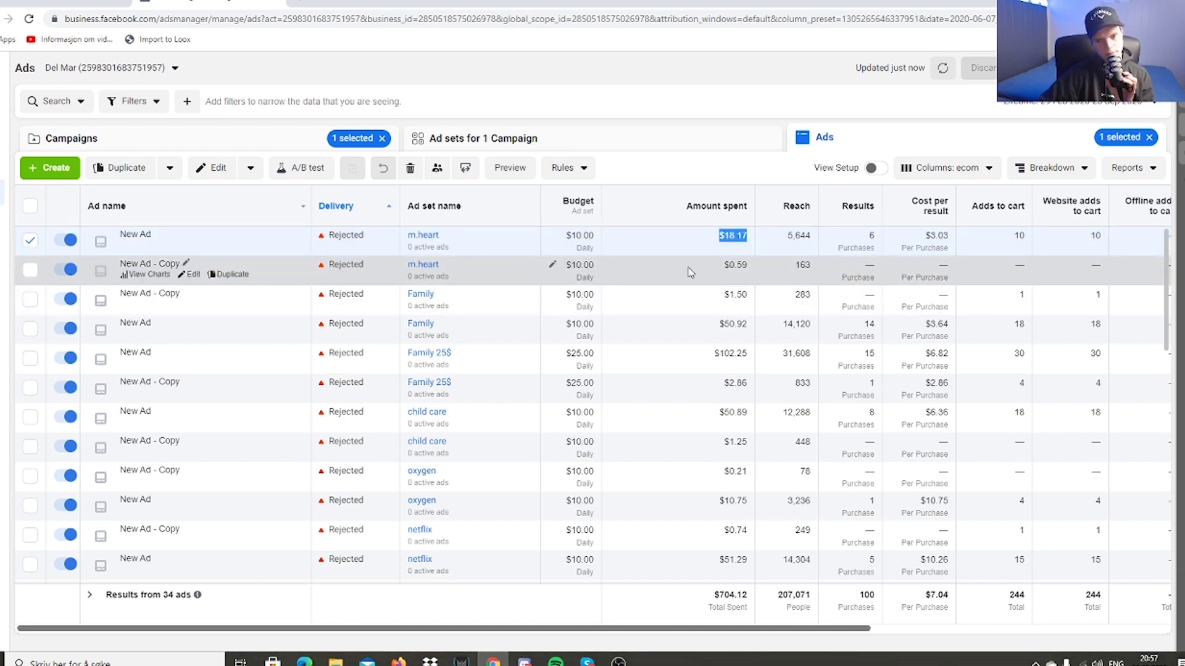
pyautogui.click(628, 260)
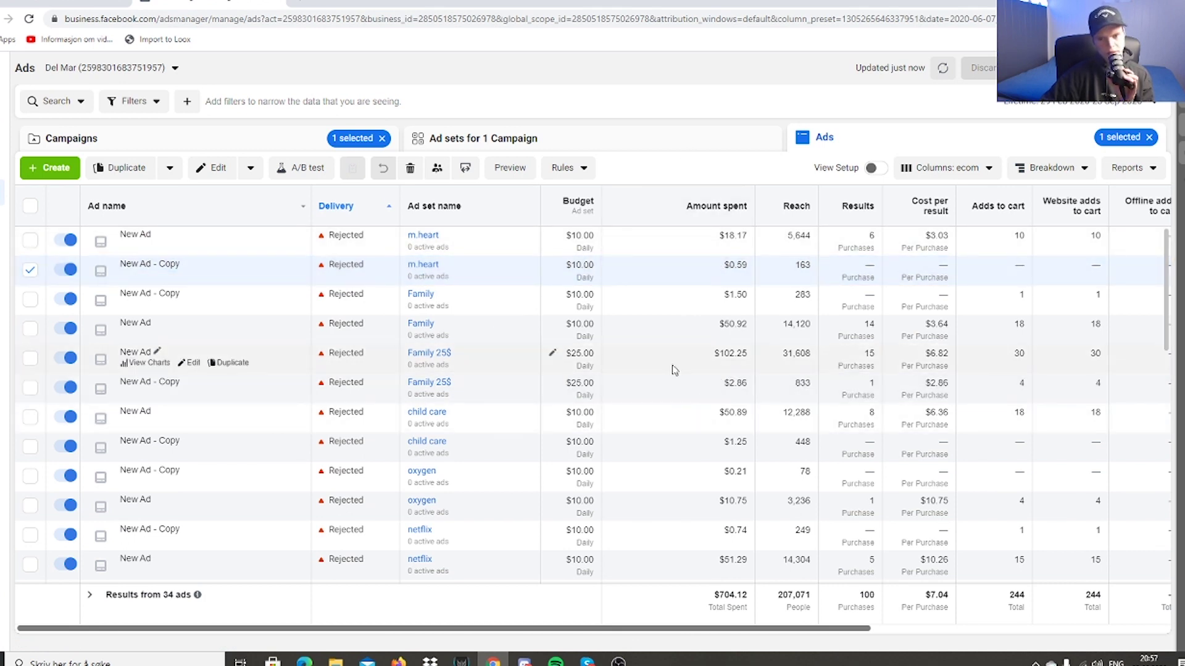
pyautogui.click(487, 139)
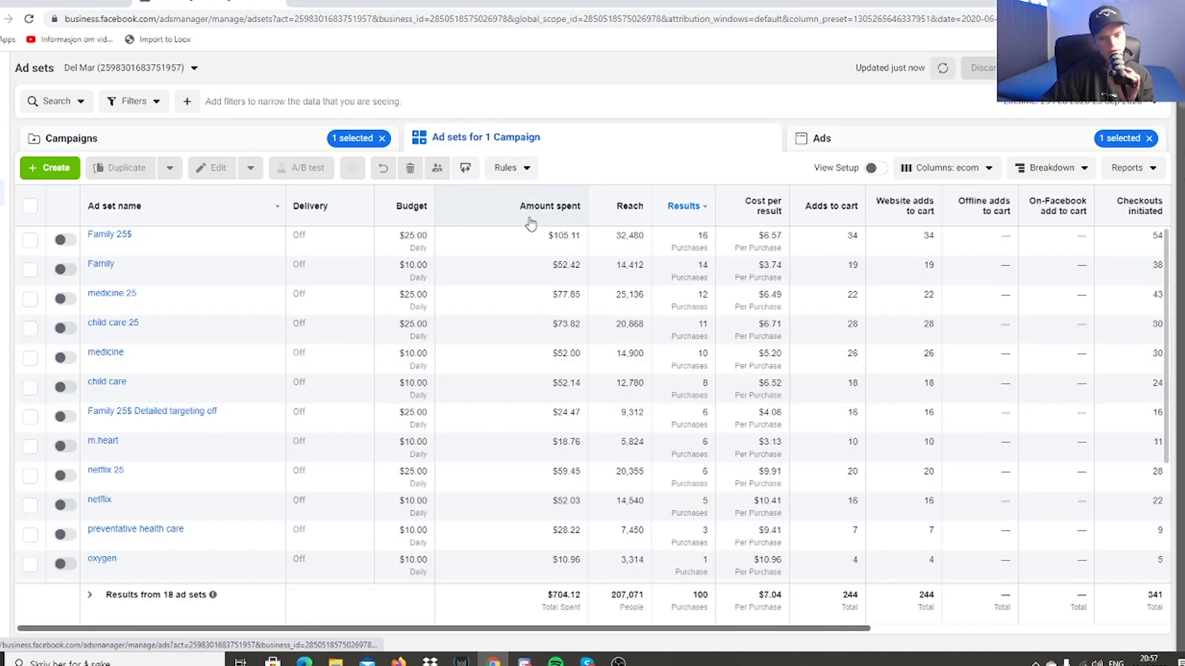